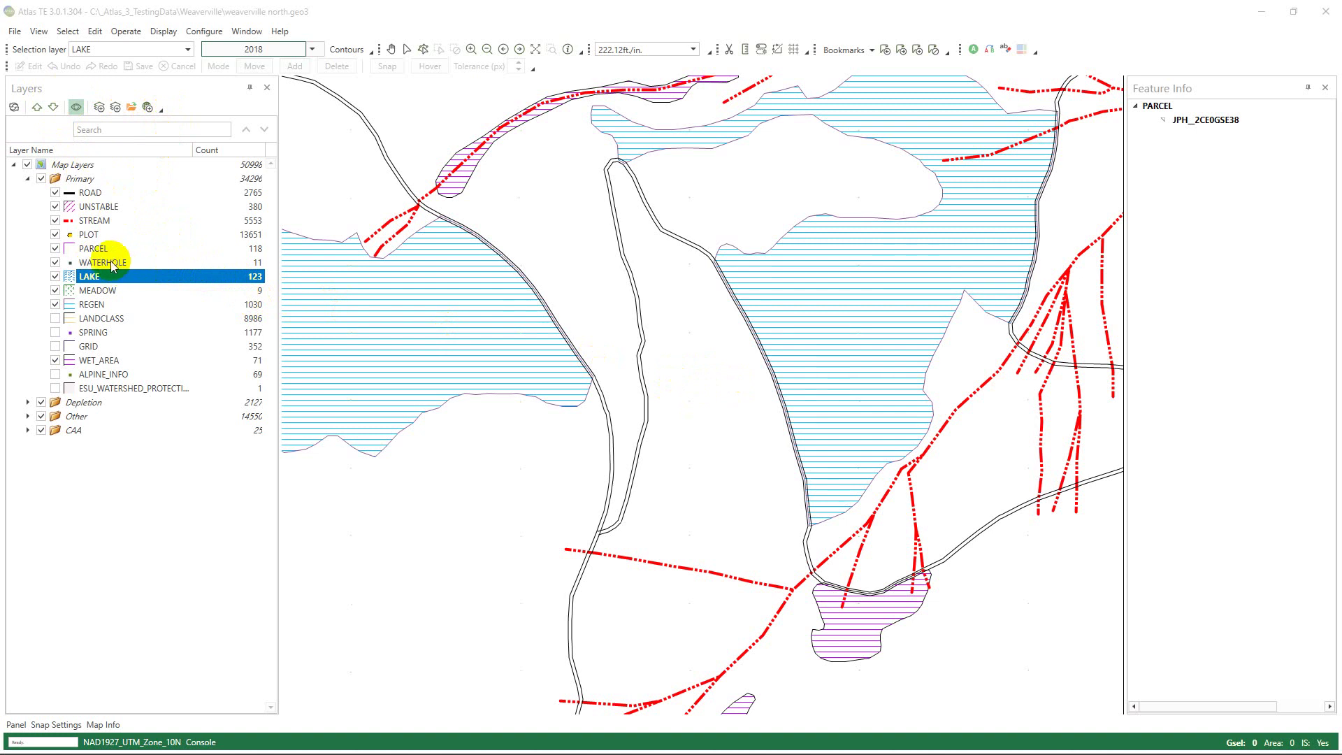
- Compare the layer commands offered for a single layer with those for the UNSTABLE through PARCEL multi-layer selection
{"action": "right_click", "coordinate": [110, 249]}
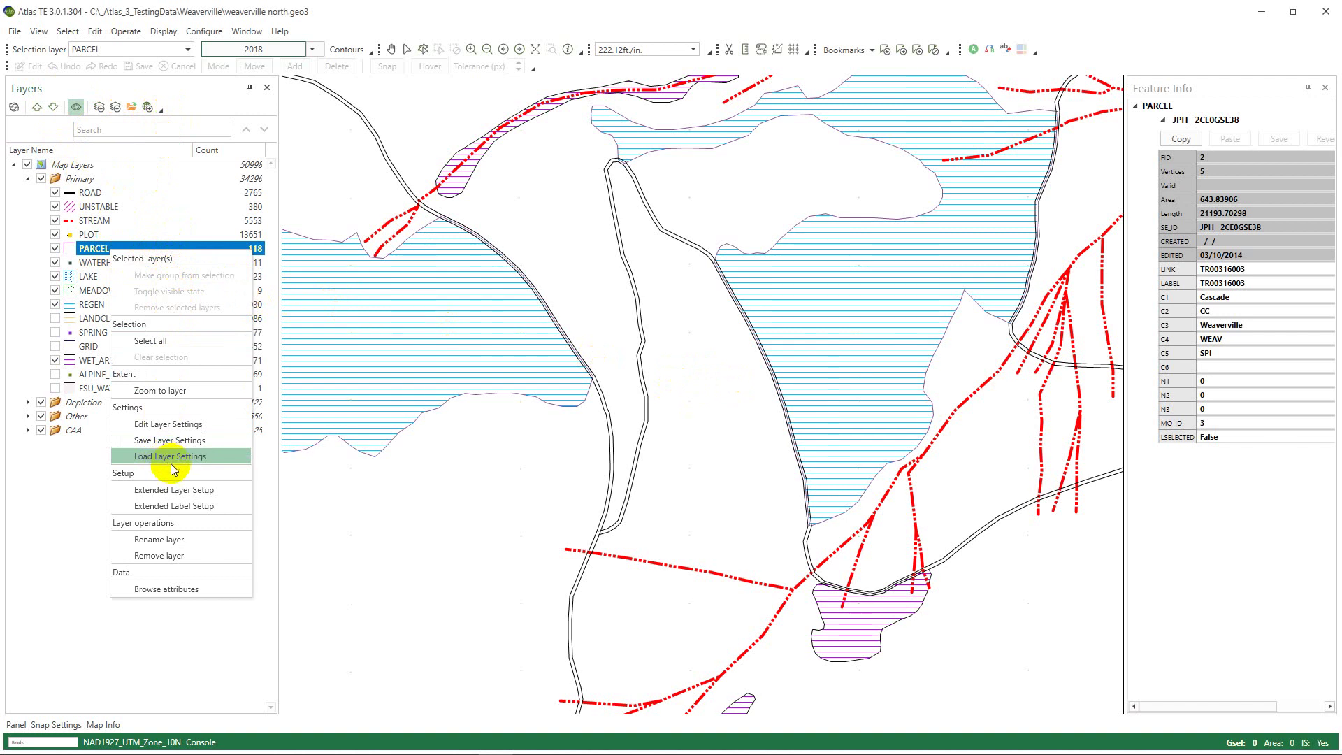
{"action": "left_click", "coordinate": [101, 221]}
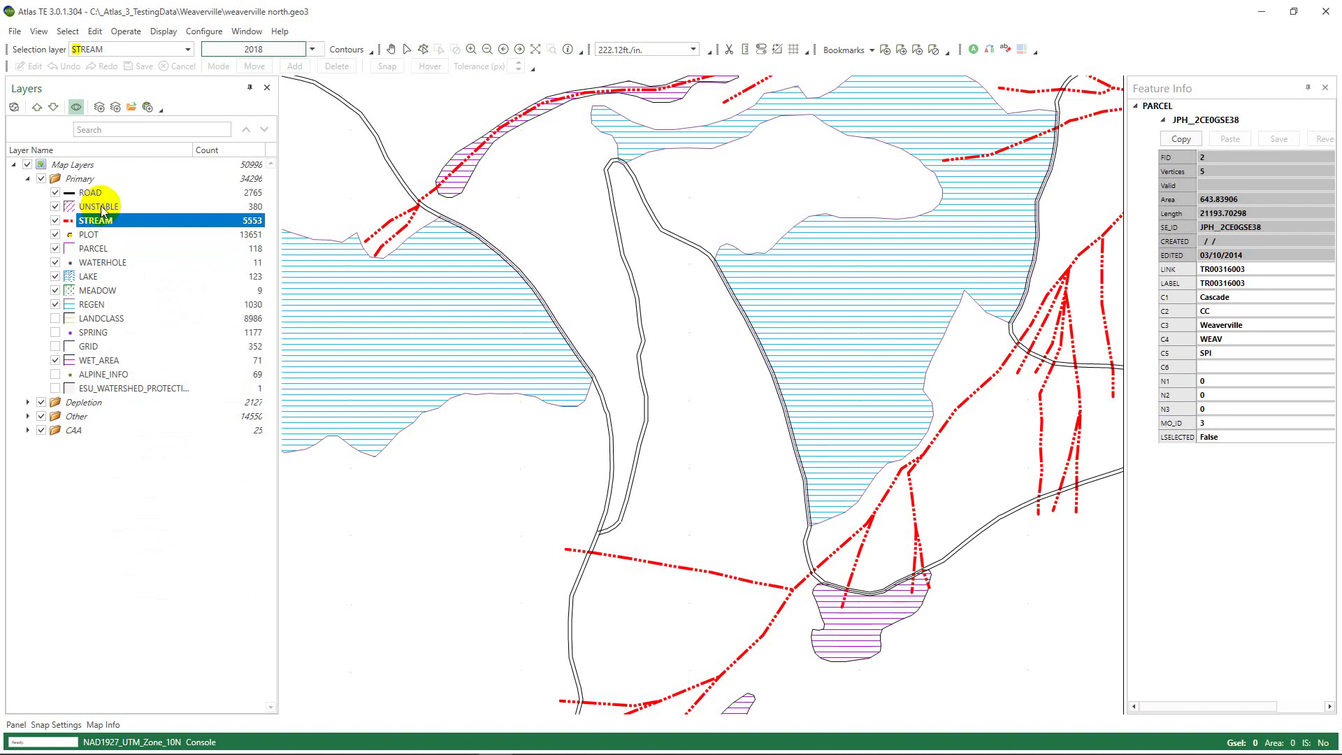
{"action": "left_click", "coordinate": [101, 208]}
{"action": "left_click", "coordinate": [112, 246], "text": "shift"}
{"action": "right_click", "coordinate": [114, 242]}
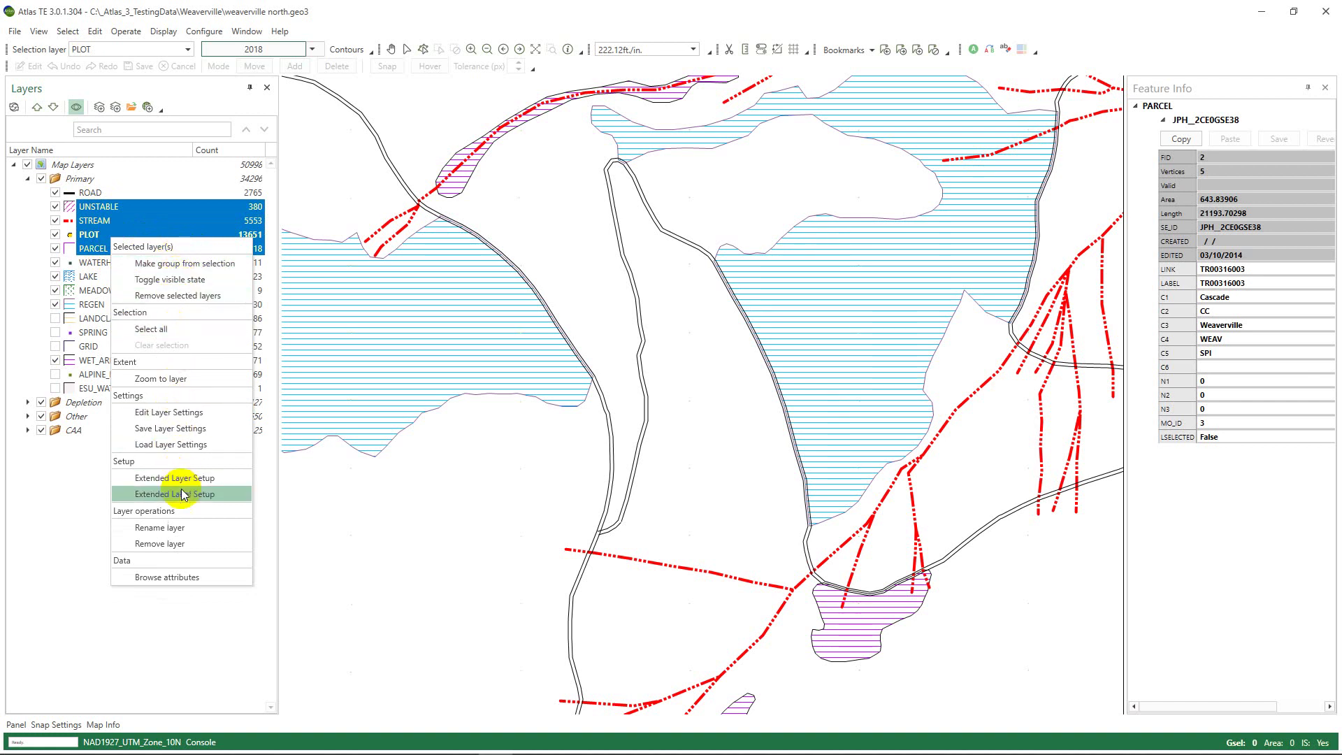
{"action": "left_click", "coordinate": [101, 208]}
{"action": "right_click", "coordinate": [101, 209]}
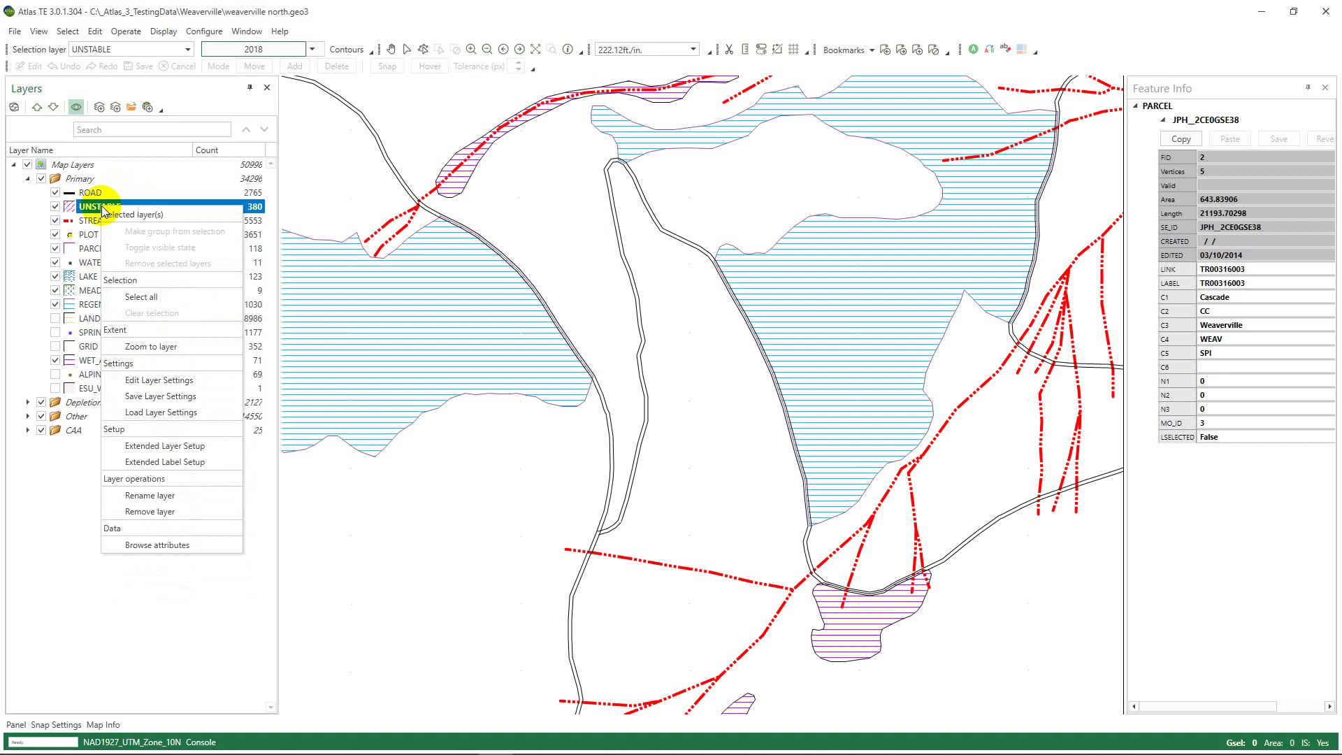
{"action": "left_click", "coordinate": [85, 222]}
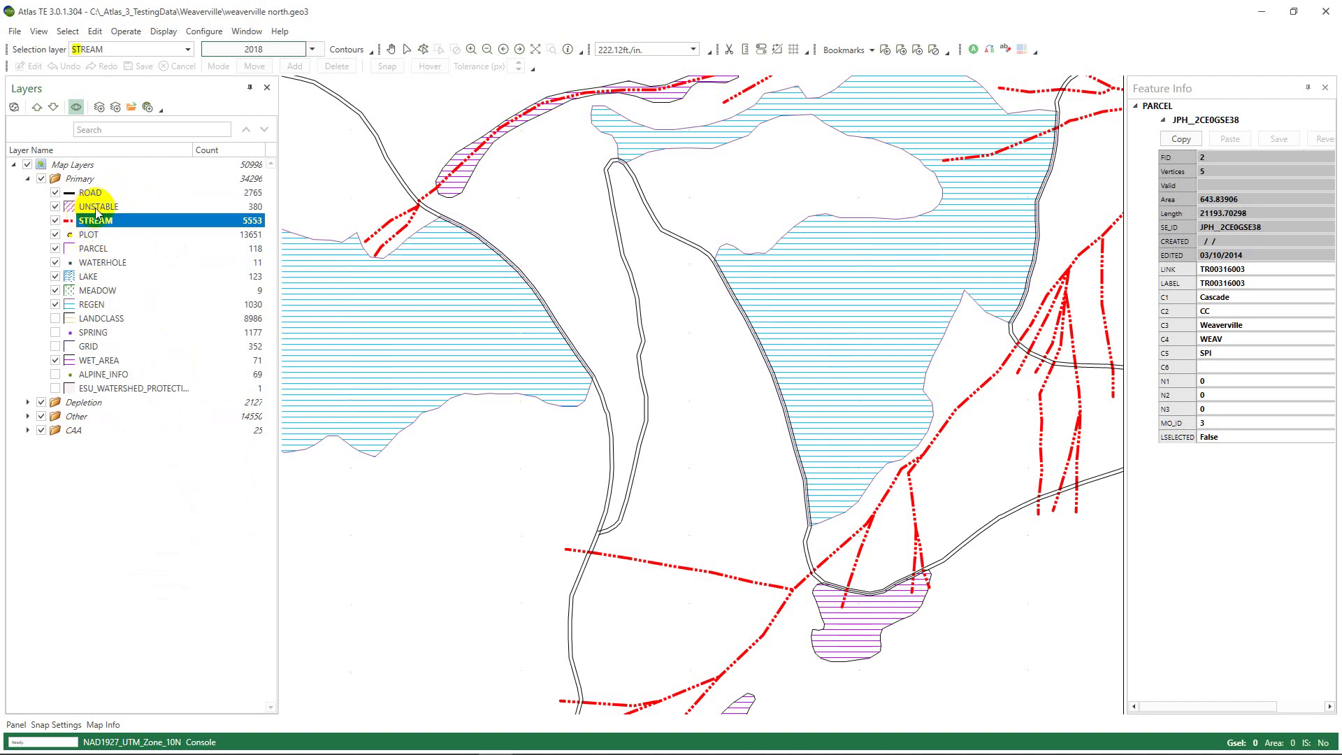
{"action": "left_click", "coordinate": [103, 208]}
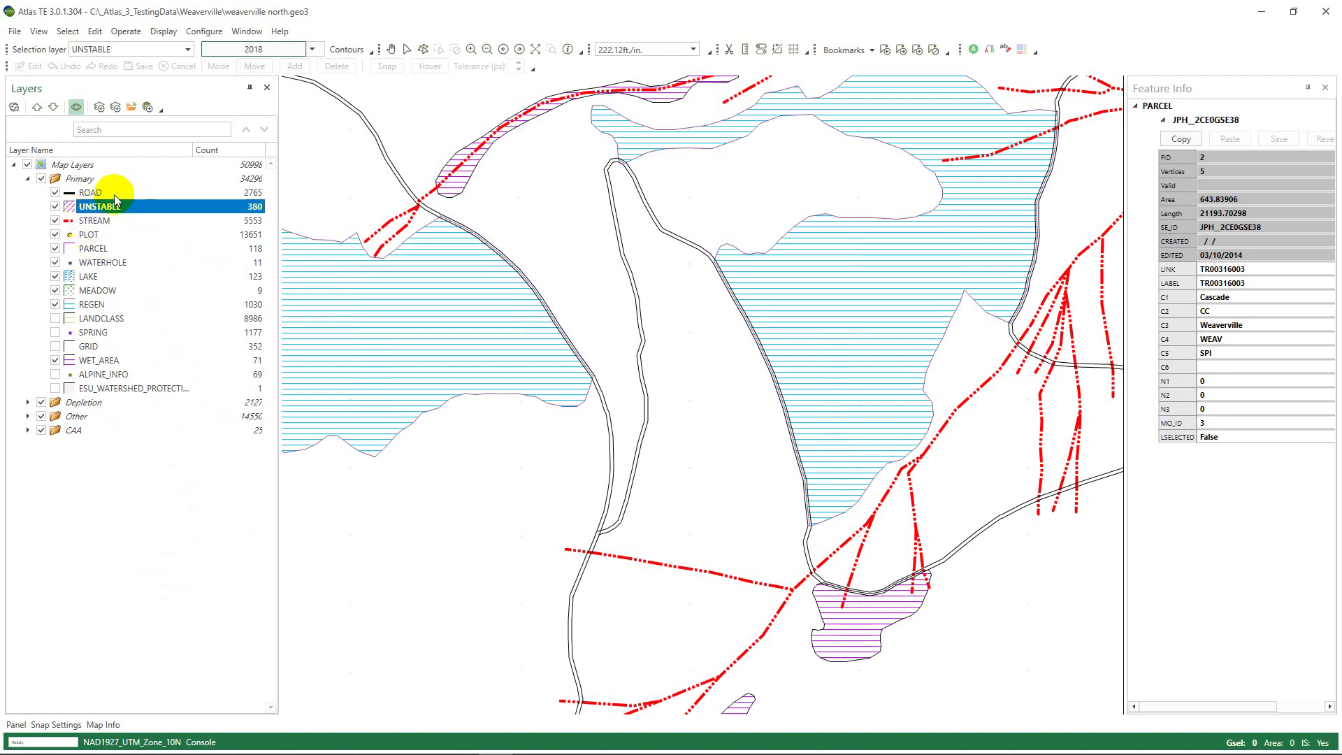
- Select the ROAD through REGEN layers and toggle their visible state off and back on
{"action": "left_click", "coordinate": [112, 193]}
{"action": "left_click", "coordinate": [130, 303], "text": "shift"}
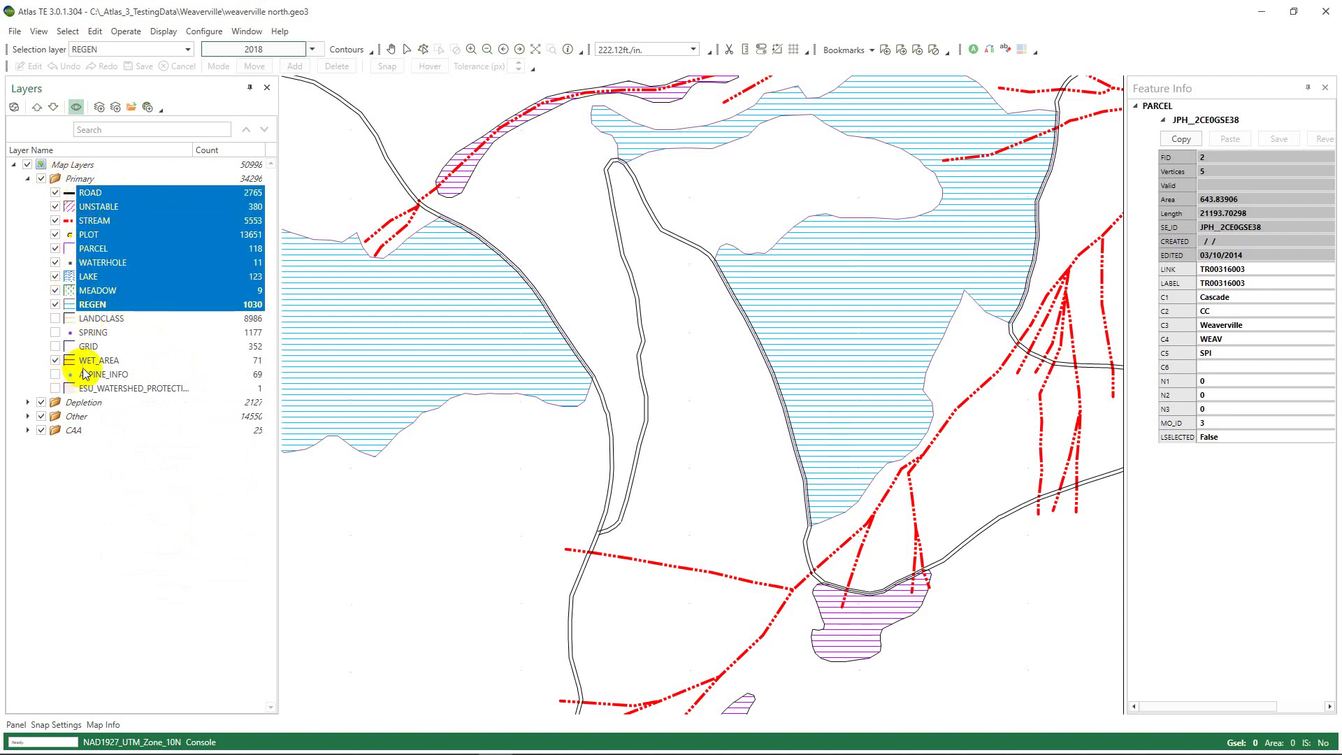
{"action": "left_click", "coordinate": [41, 180]}
{"action": "left_click", "coordinate": [41, 180]}
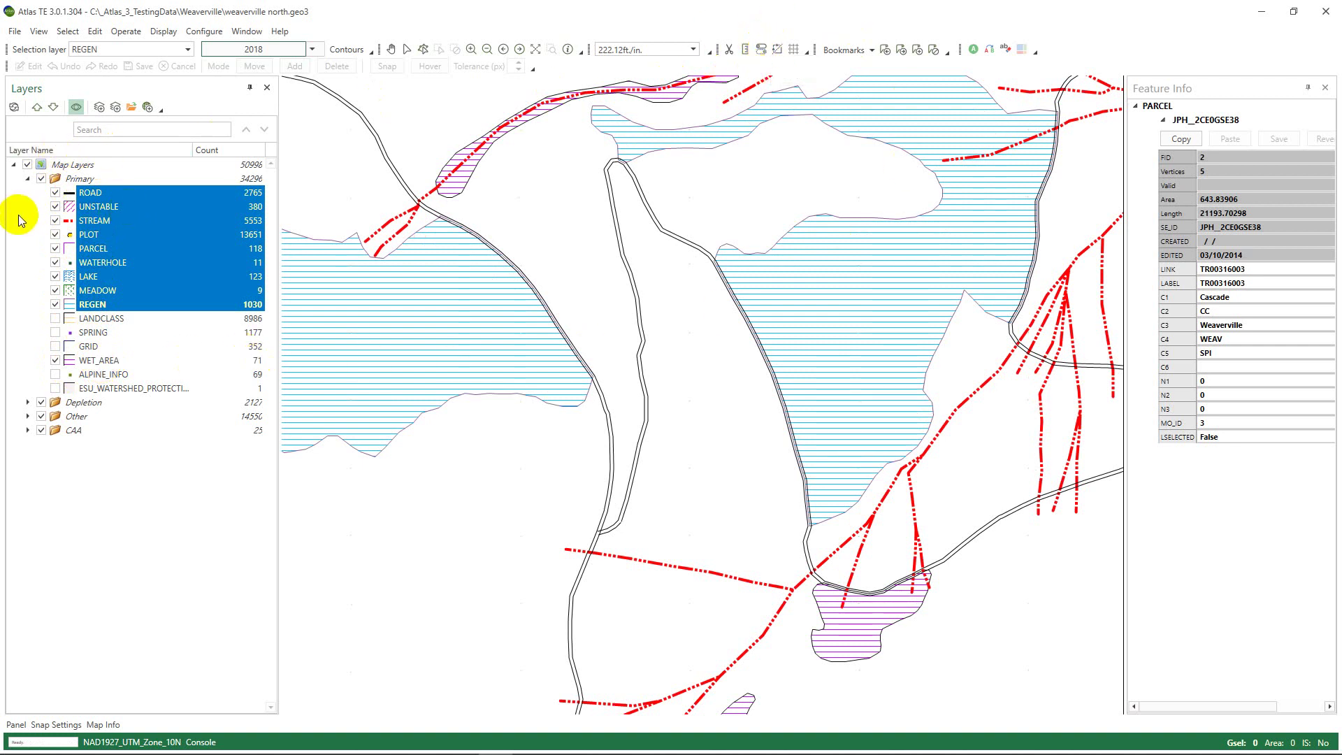
{"action": "right_click", "coordinate": [110, 265]}
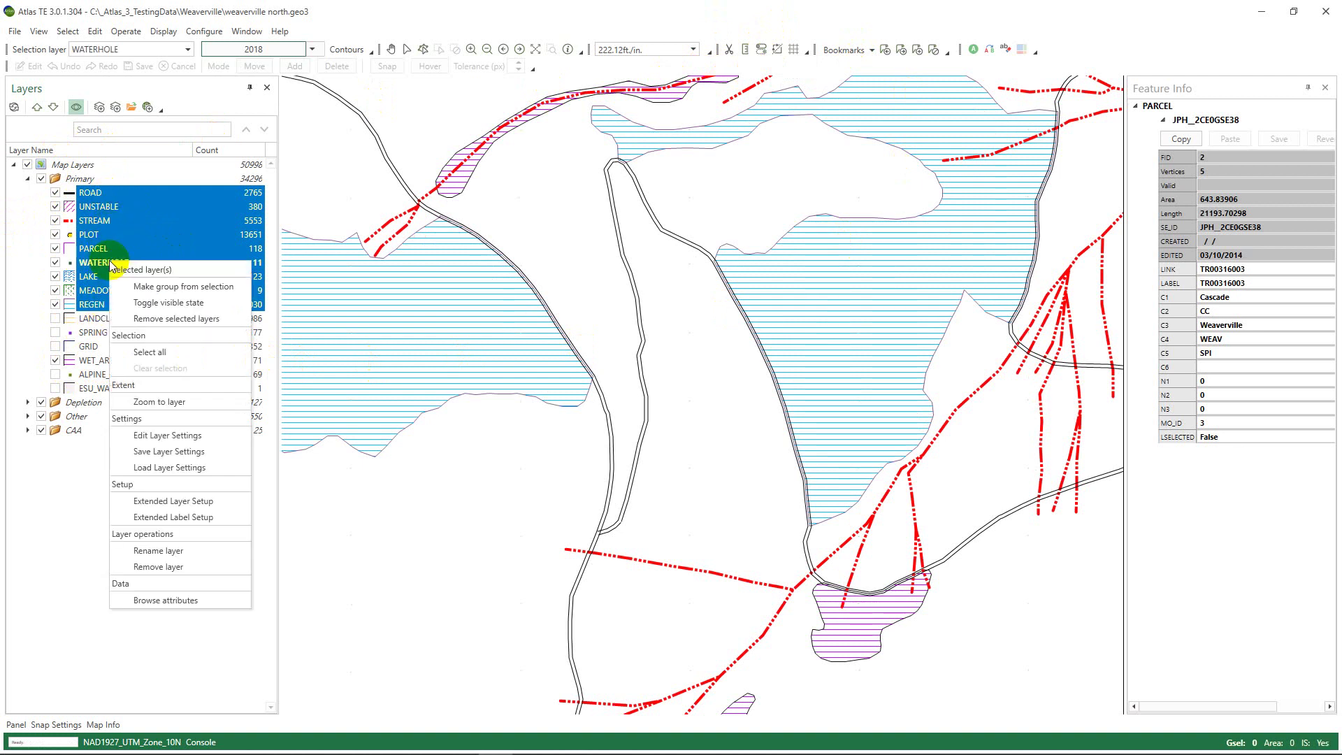
{"action": "left_click", "coordinate": [190, 304]}
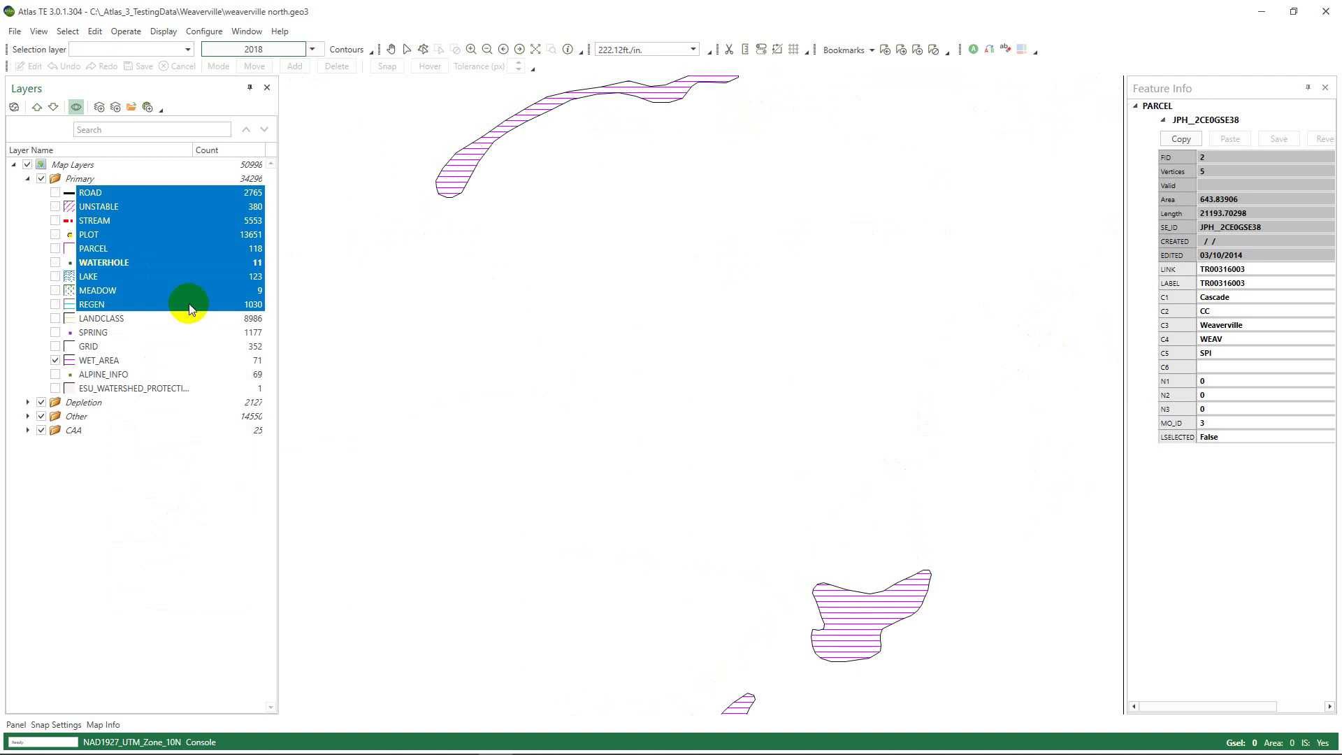
{"action": "right_click", "coordinate": [144, 265]}
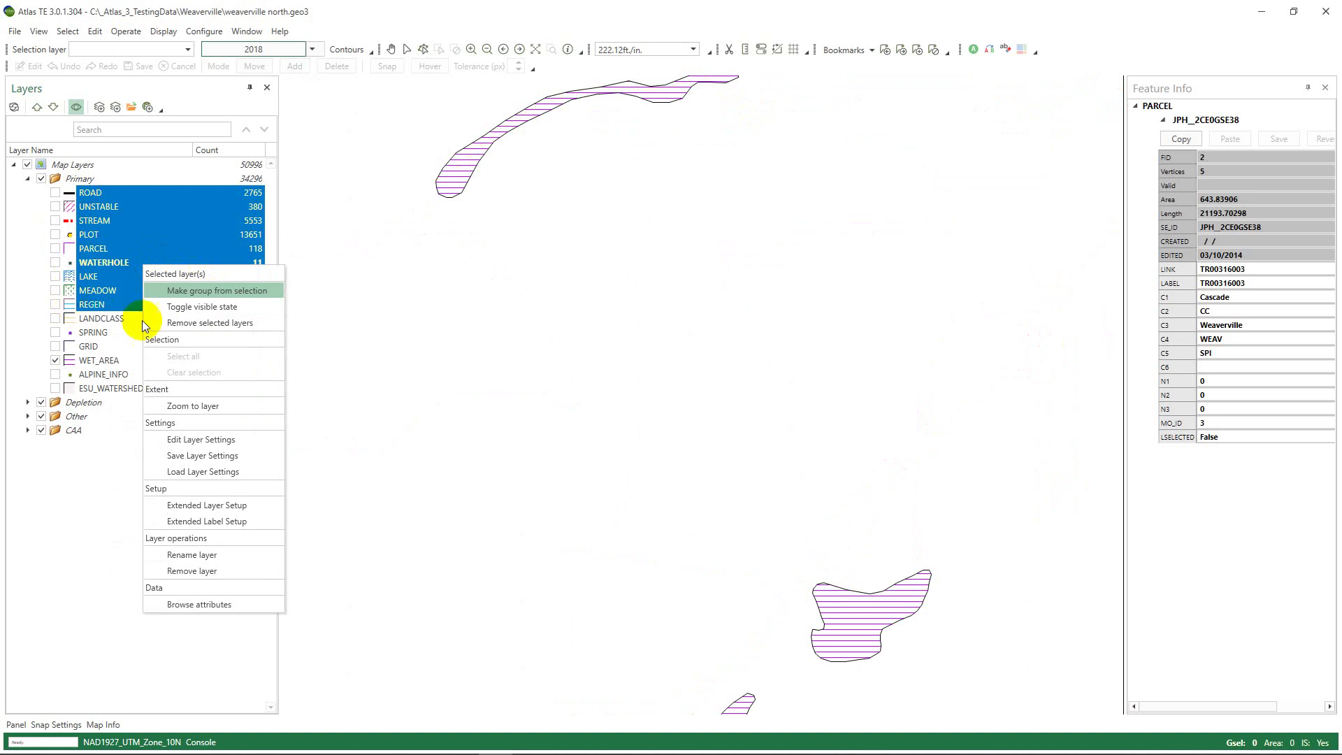
{"action": "left_click", "coordinate": [186, 310]}
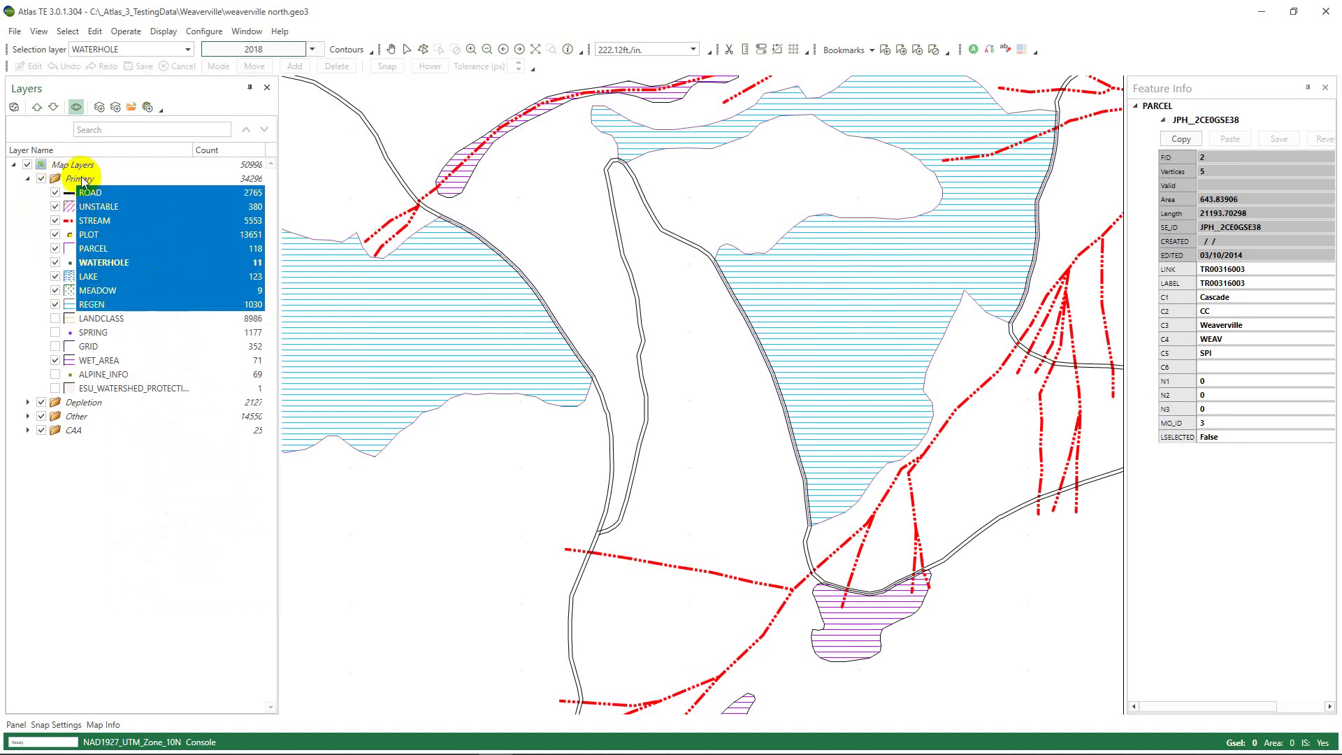
- Add GRID, SPRING and LANDCLASS to the layer selection, swap the visible state of all selected layers, and swap it back
{"action": "left_click", "coordinate": [110, 349], "text": "ctrl"}
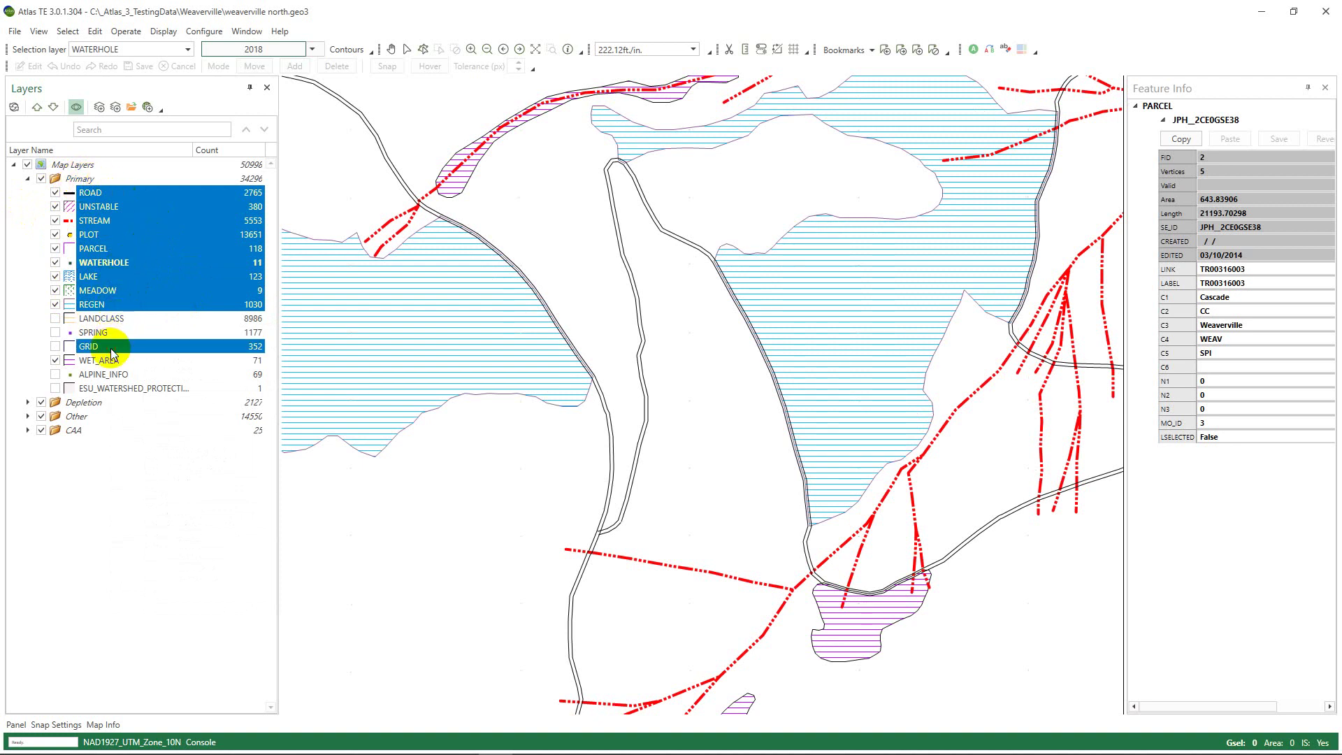
{"action": "left_click", "coordinate": [115, 336], "text": "ctrl"}
{"action": "left_click", "coordinate": [115, 322], "text": "ctrl"}
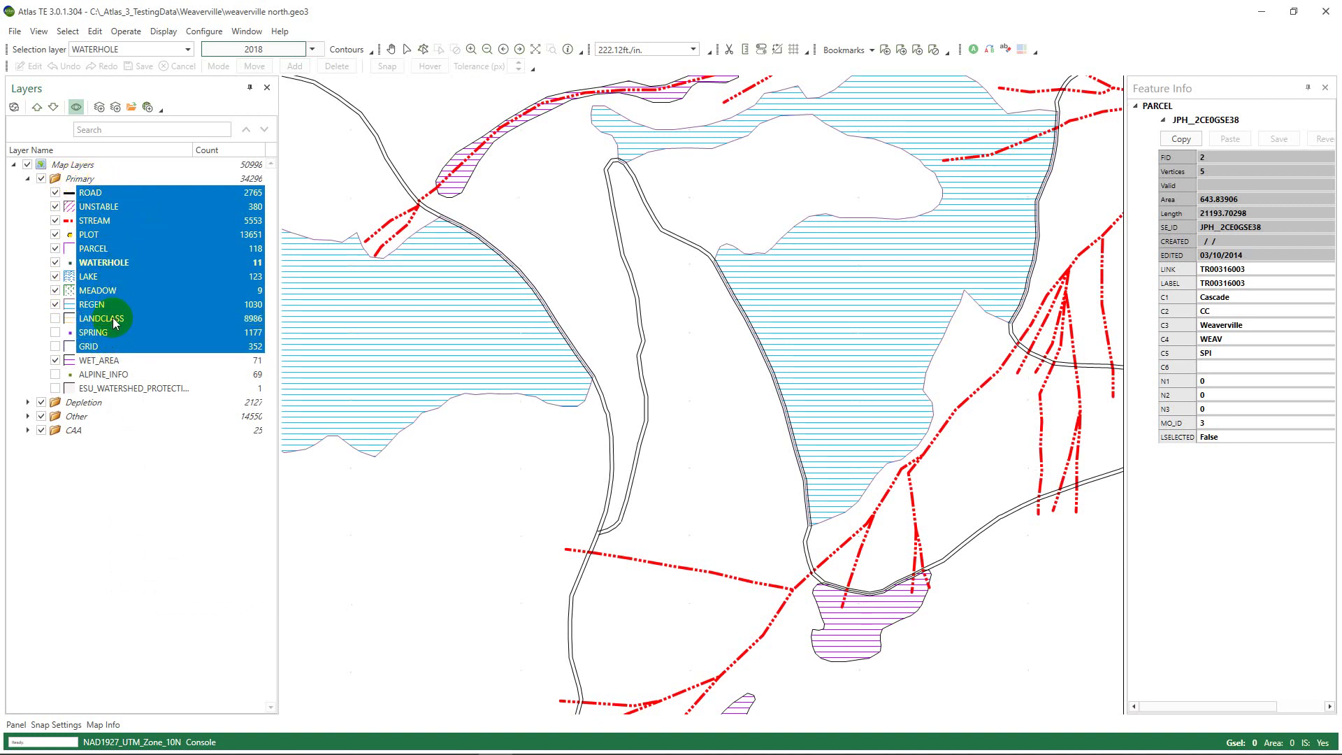
{"action": "right_click", "coordinate": [116, 307]}
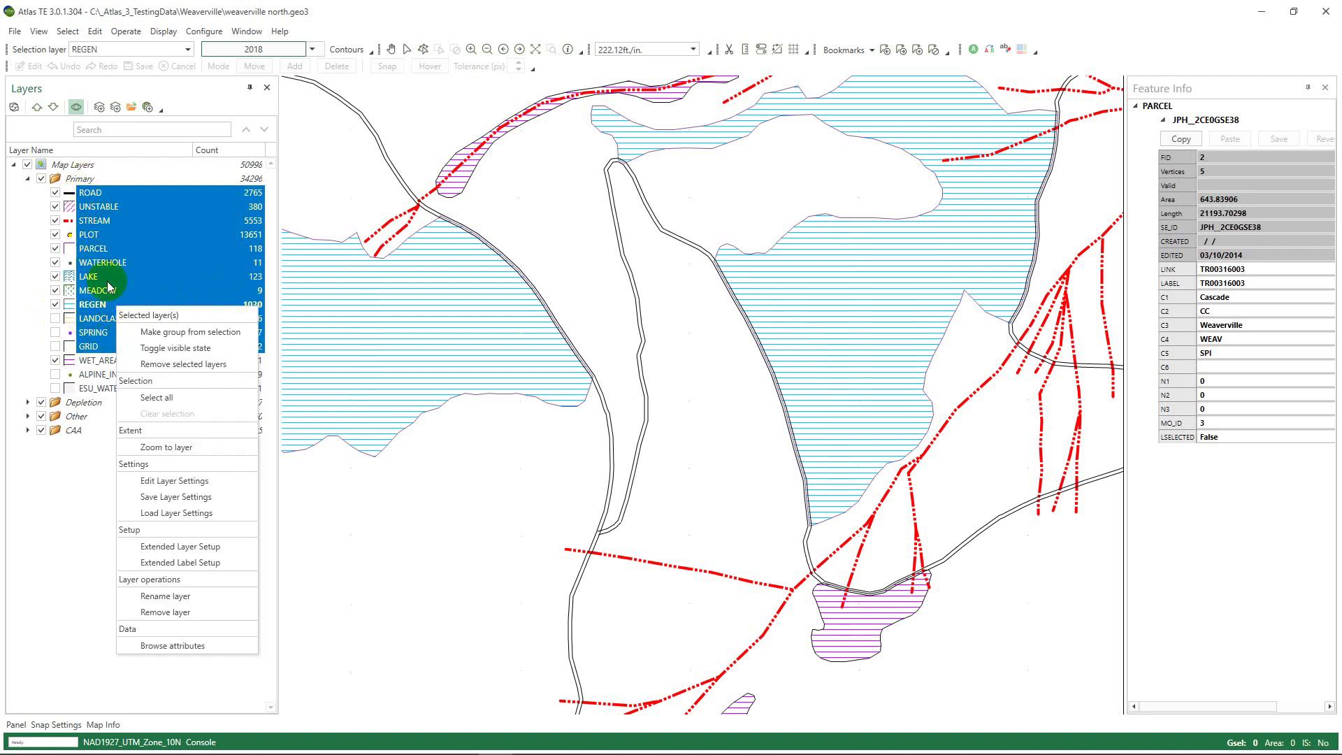
{"action": "left_click", "coordinate": [161, 347]}
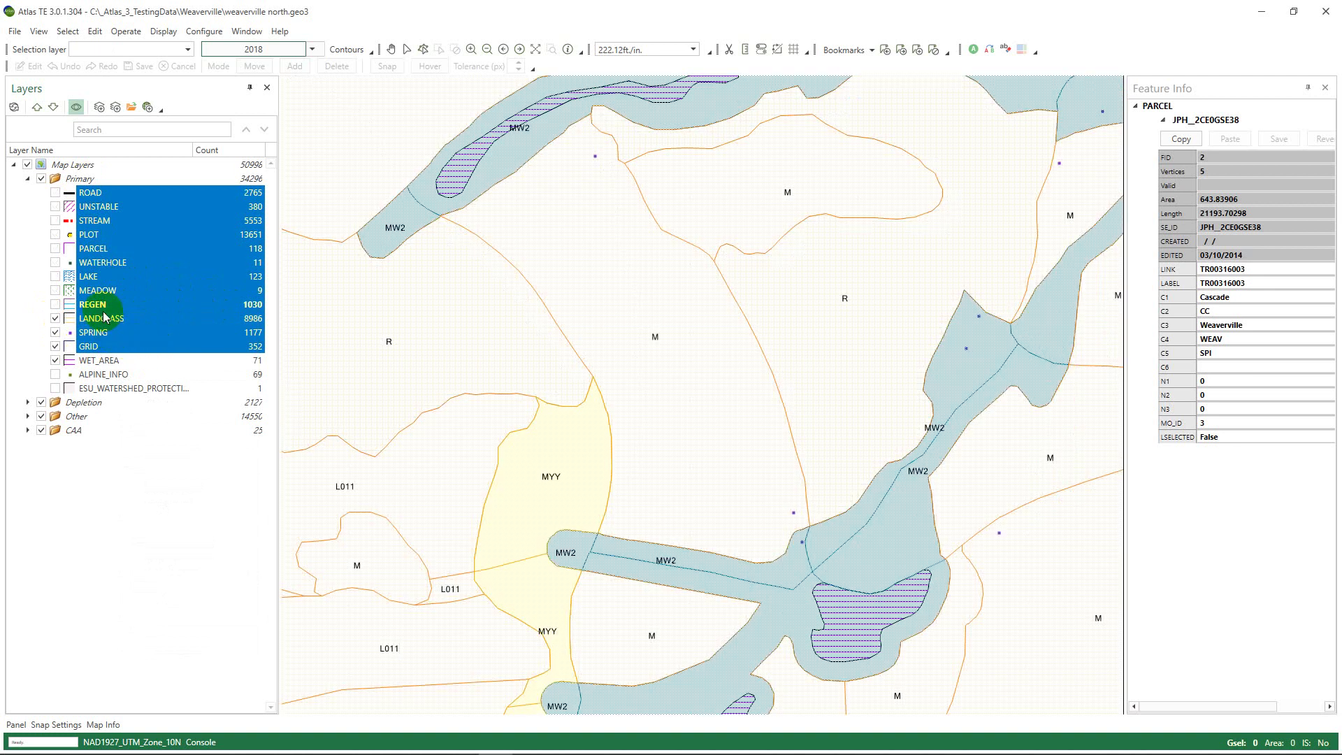
{"action": "right_click", "coordinate": [103, 318]}
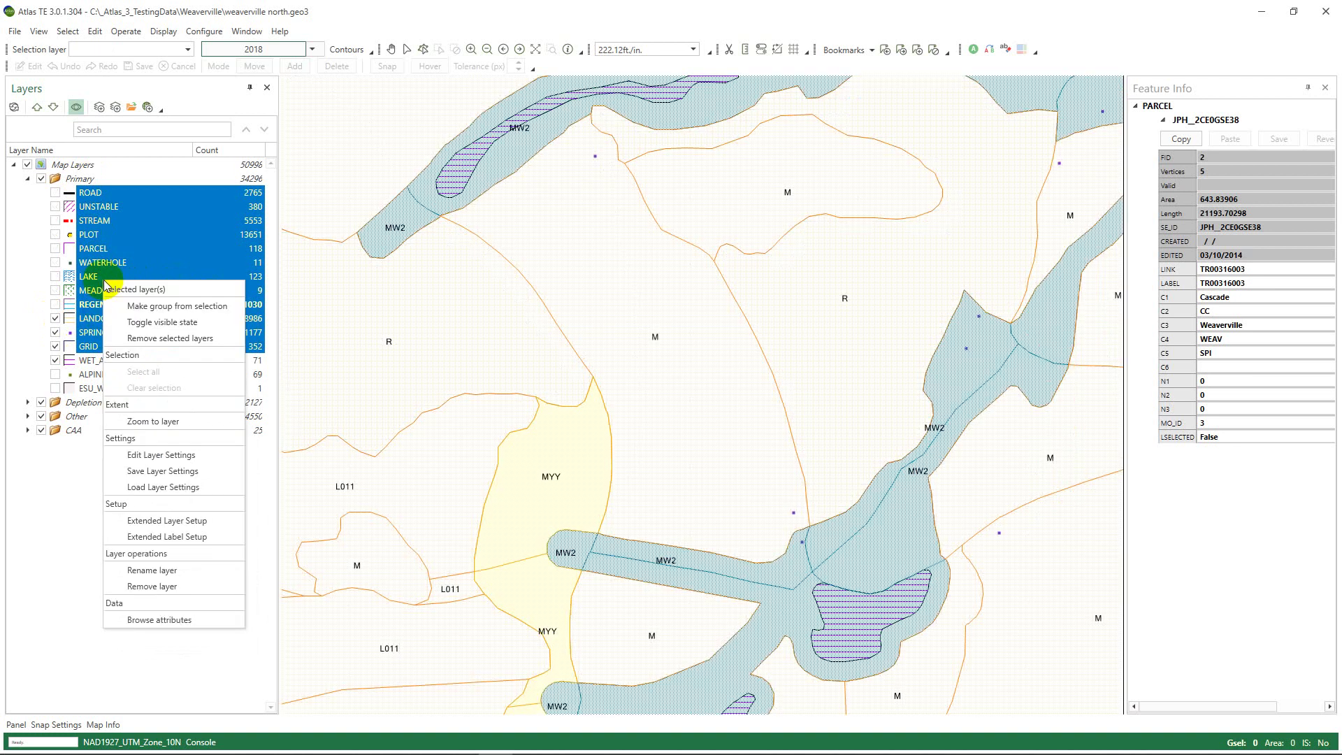
{"action": "left_click", "coordinate": [143, 324]}
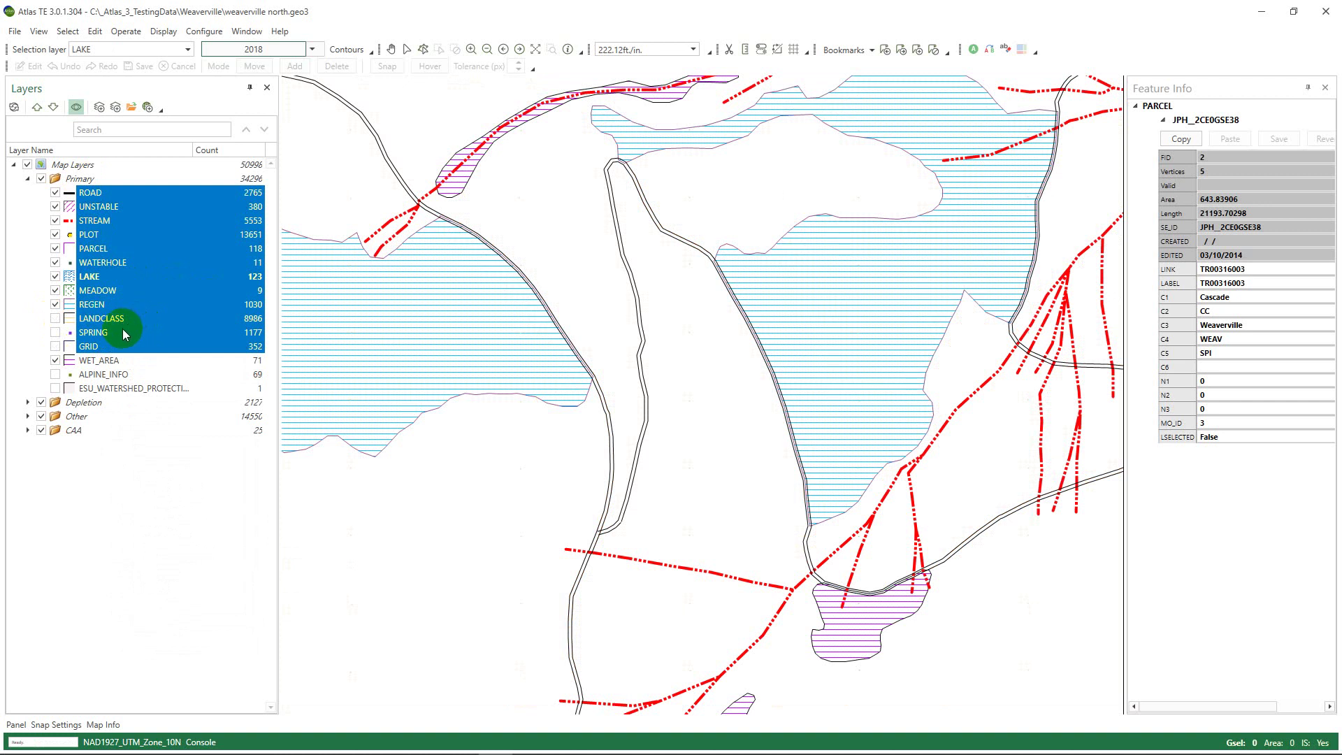
{"action": "left_click", "coordinate": [123, 328]}
{"action": "right_click", "coordinate": [123, 331]}
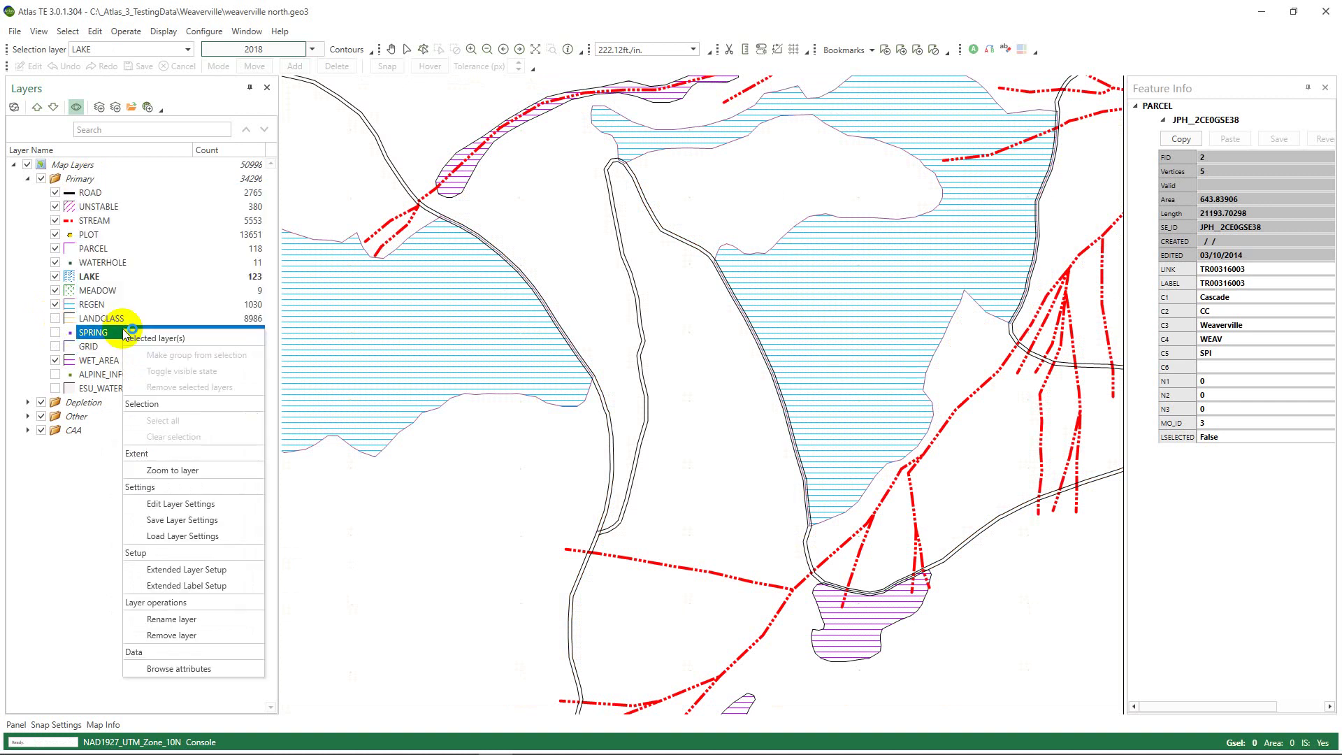
{"action": "left_click", "coordinate": [133, 250]}
- Select the UNSTABLE through PARCEL layers and start removing the selected layers
{"action": "left_click", "coordinate": [128, 210]}
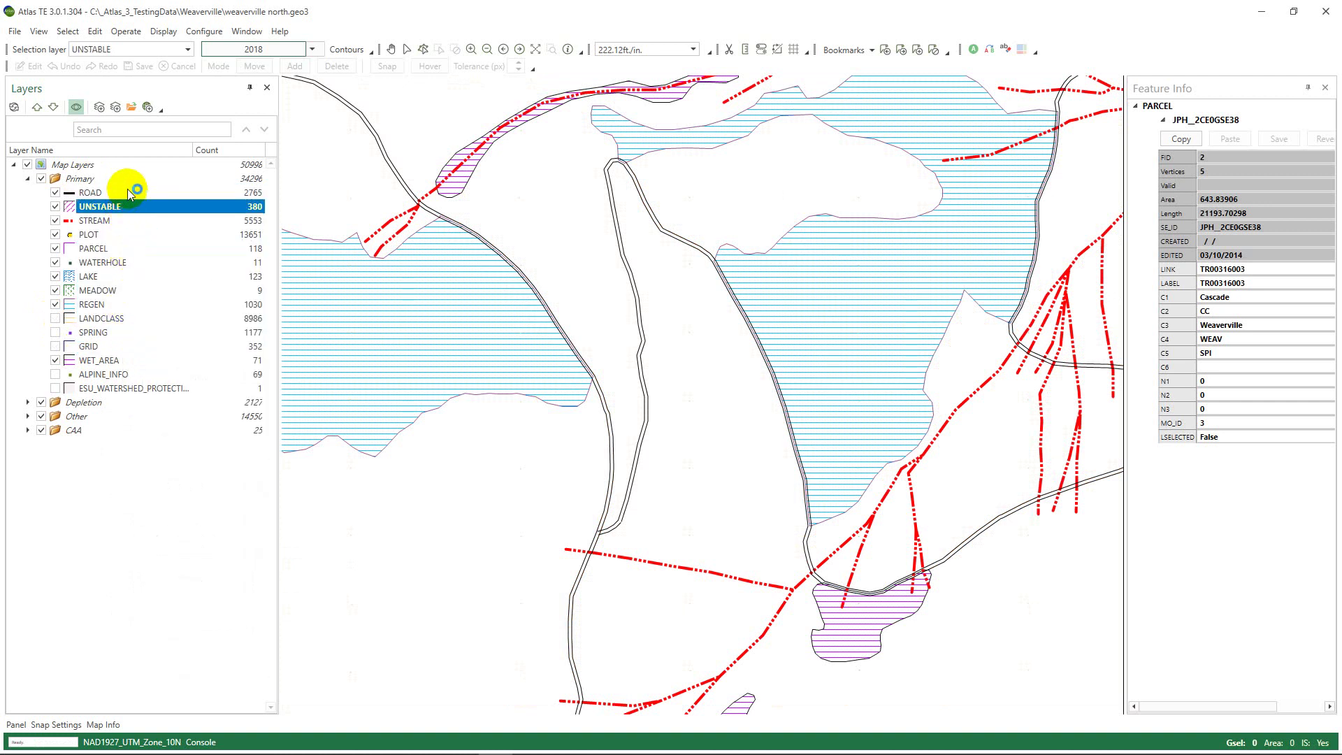
{"action": "left_click", "coordinate": [125, 236], "text": "shift"}
{"action": "left_click", "coordinate": [122, 250], "text": "shift"}
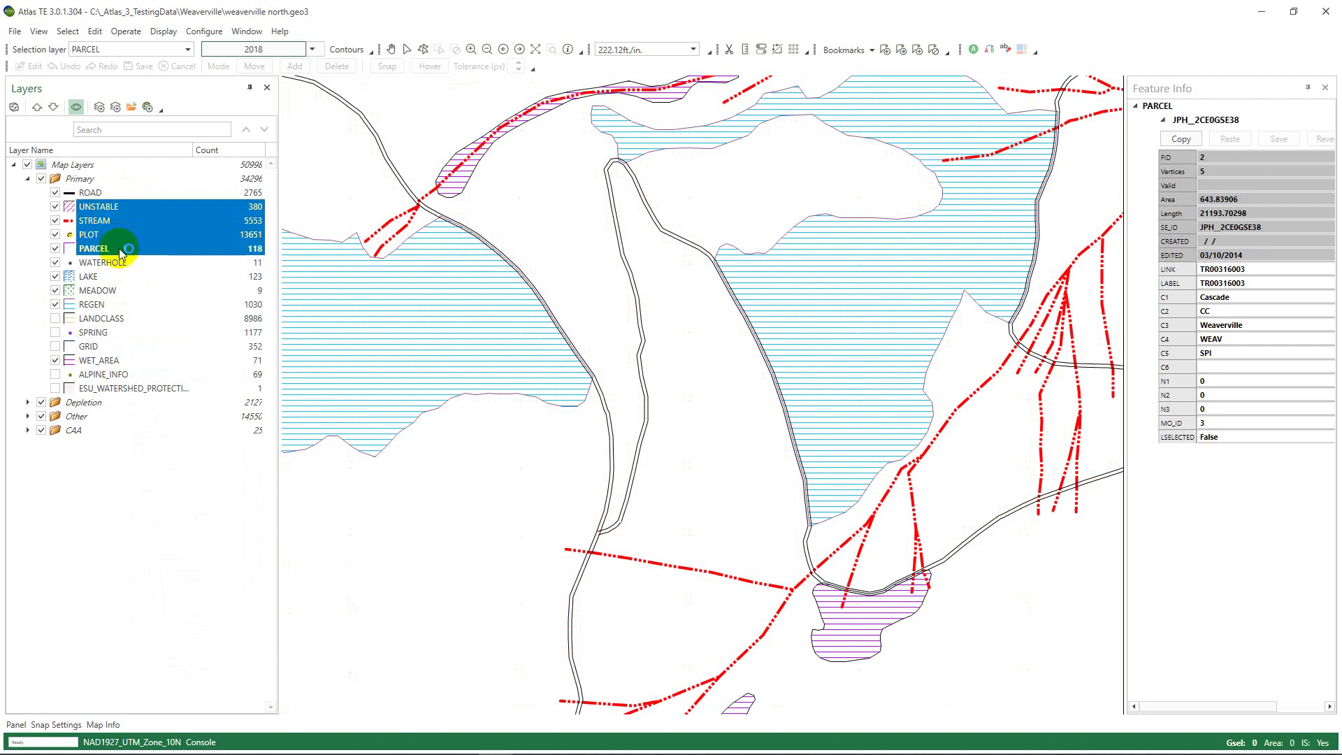
{"action": "right_click", "coordinate": [121, 251]}
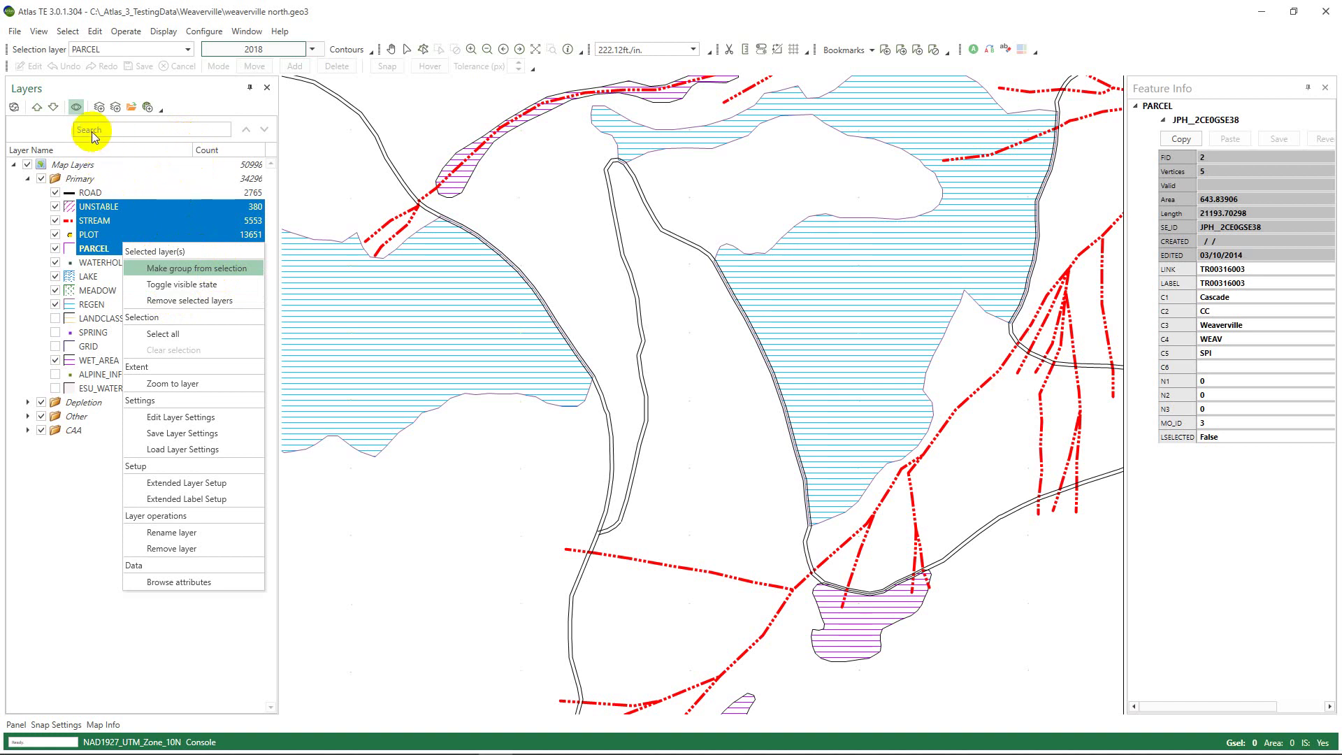
{"action": "left_click", "coordinate": [182, 301]}
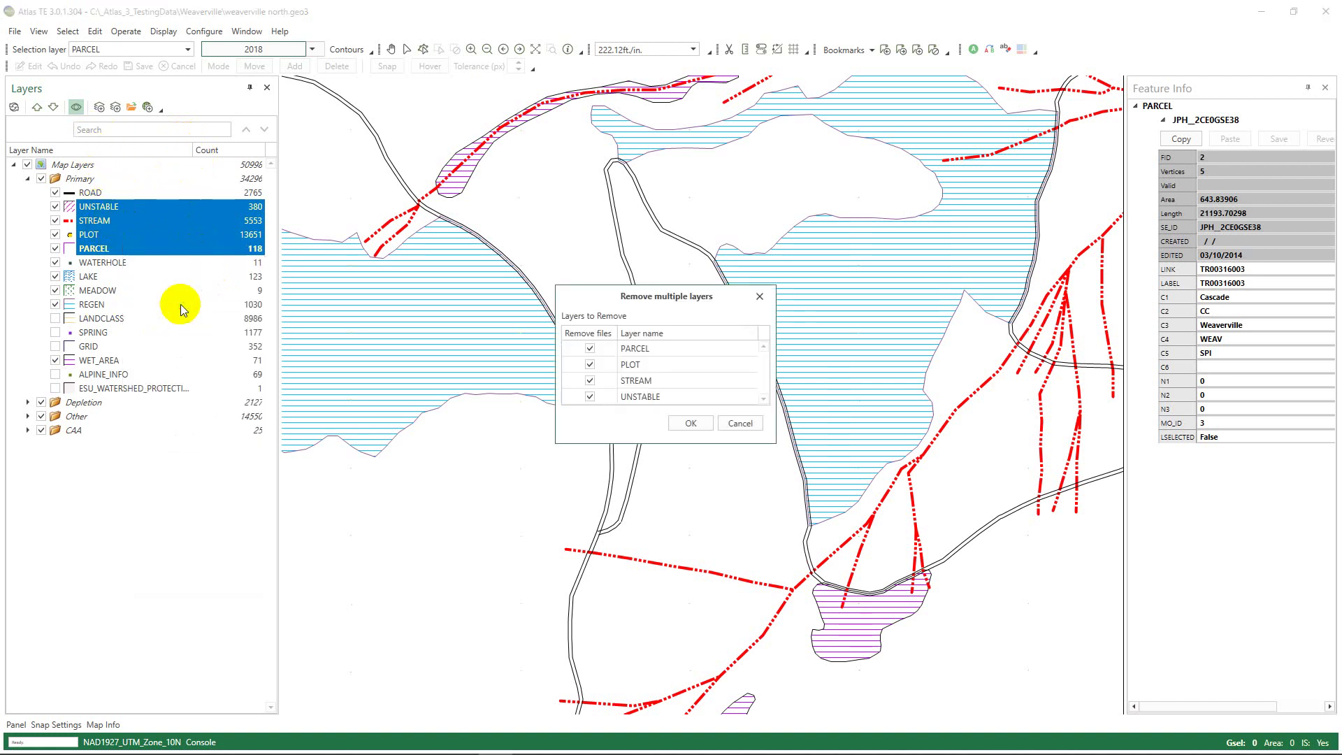
- Turn off file removal for the PARCEL, PLOT, STREAM and UNSTABLE layers
{"action": "left_click", "coordinate": [590, 348]}
{"action": "left_click", "coordinate": [590, 365]}
{"action": "left_click", "coordinate": [589, 380]}
{"action": "left_click", "coordinate": [589, 397]}
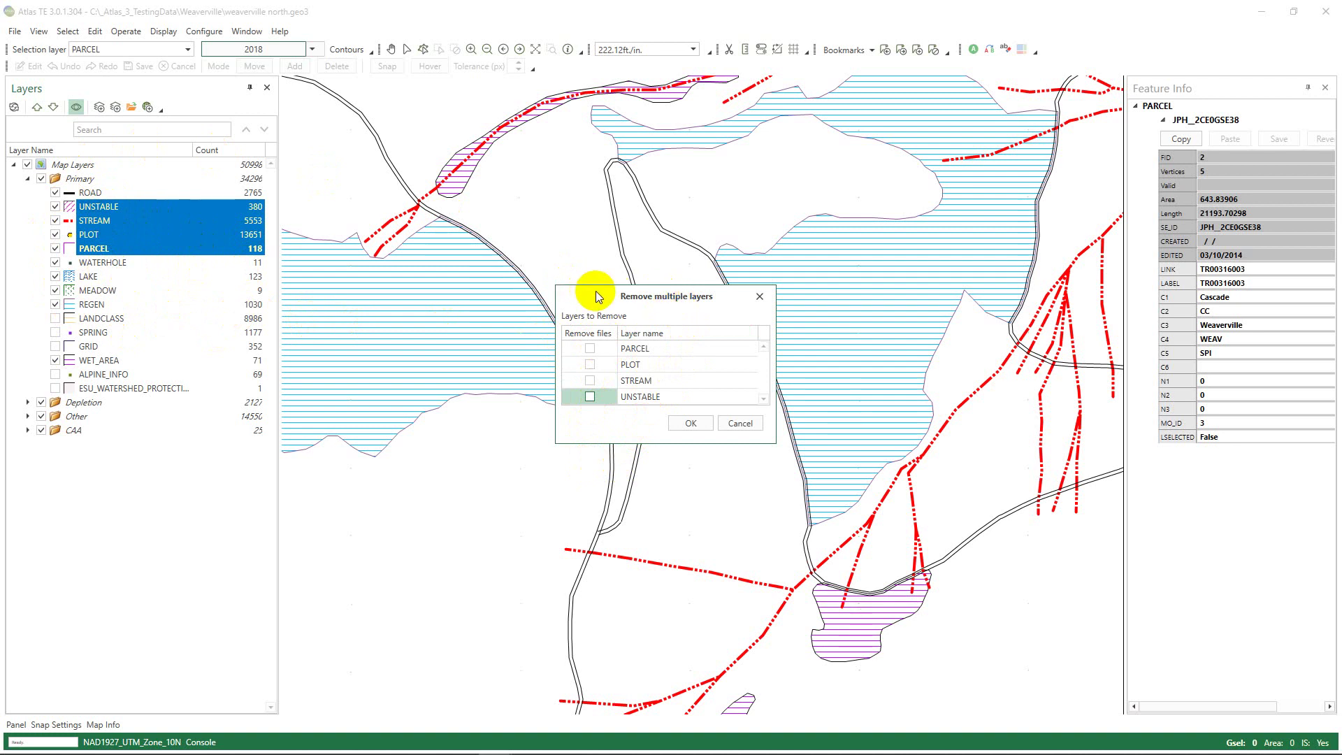
- Turn file removal back on for PARCEL, PLOT, STREAM and UNSTABLE, and cancel the multiple-layer removal
{"action": "left_click", "coordinate": [589, 348]}
{"action": "left_click", "coordinate": [589, 365]}
{"action": "left_click", "coordinate": [589, 380]}
{"action": "left_click", "coordinate": [589, 396]}
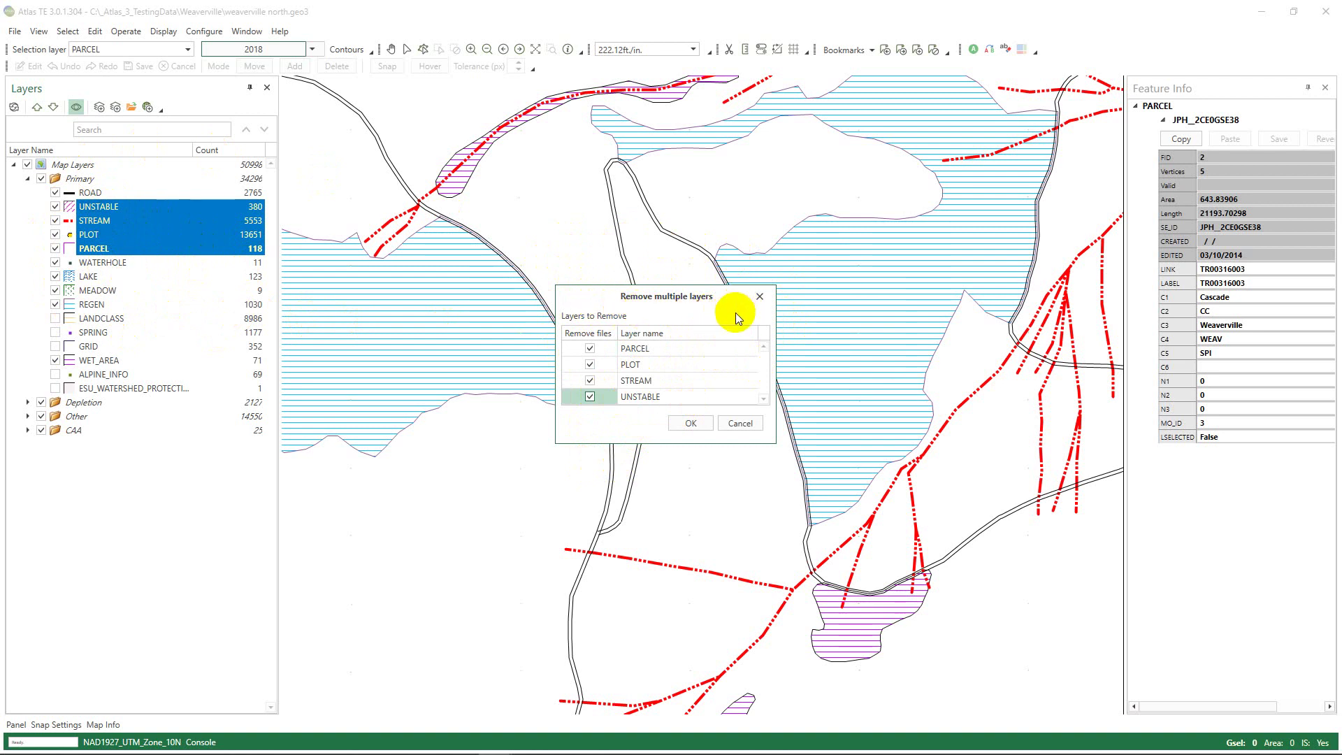
{"action": "left_click", "coordinate": [740, 423]}
{"action": "left_click", "coordinate": [130, 263]}
{"action": "right_click", "coordinate": [135, 264]}
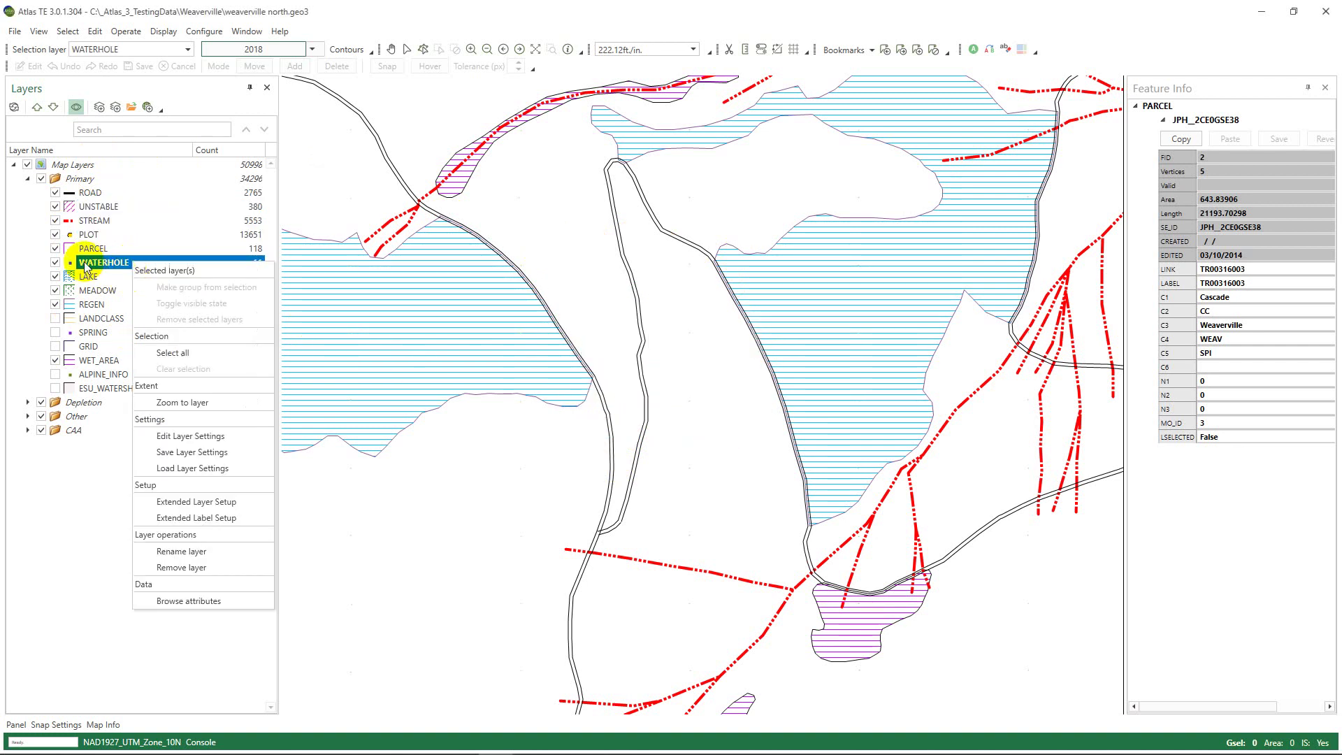
{"action": "right_click", "coordinate": [93, 222]}
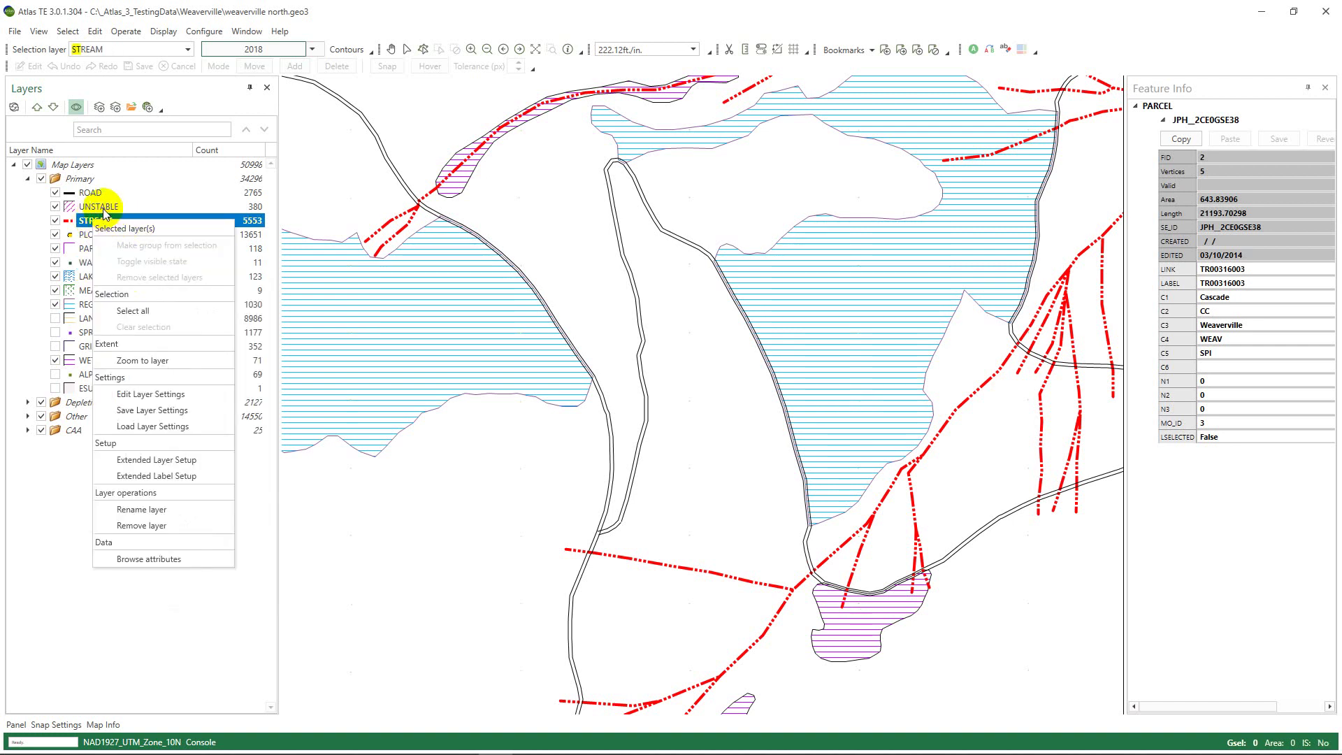
- Select all features in the UNSTABLE layer
{"action": "left_click", "coordinate": [102, 208]}
{"action": "right_click", "coordinate": [104, 211]}
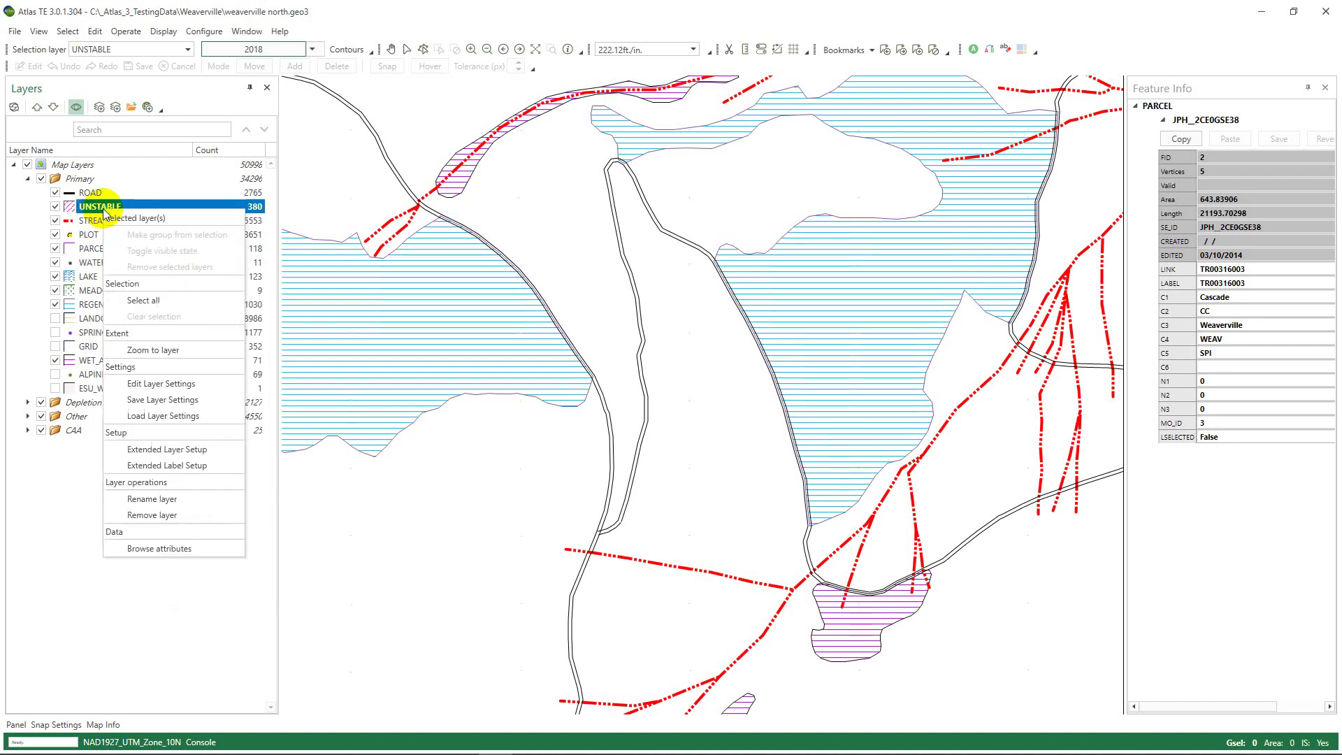
{"action": "left_click", "coordinate": [170, 300]}
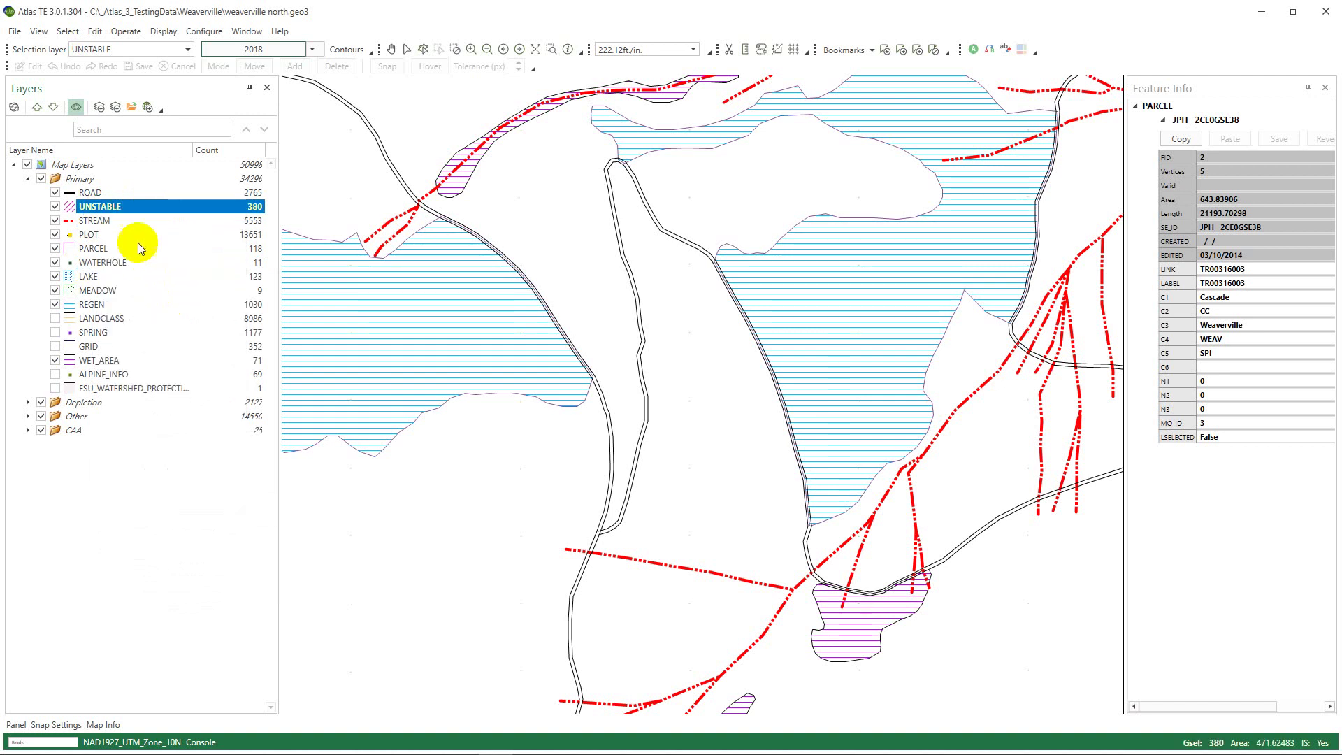
{"action": "right_click", "coordinate": [124, 205]}
{"action": "left_click", "coordinate": [157, 292]}
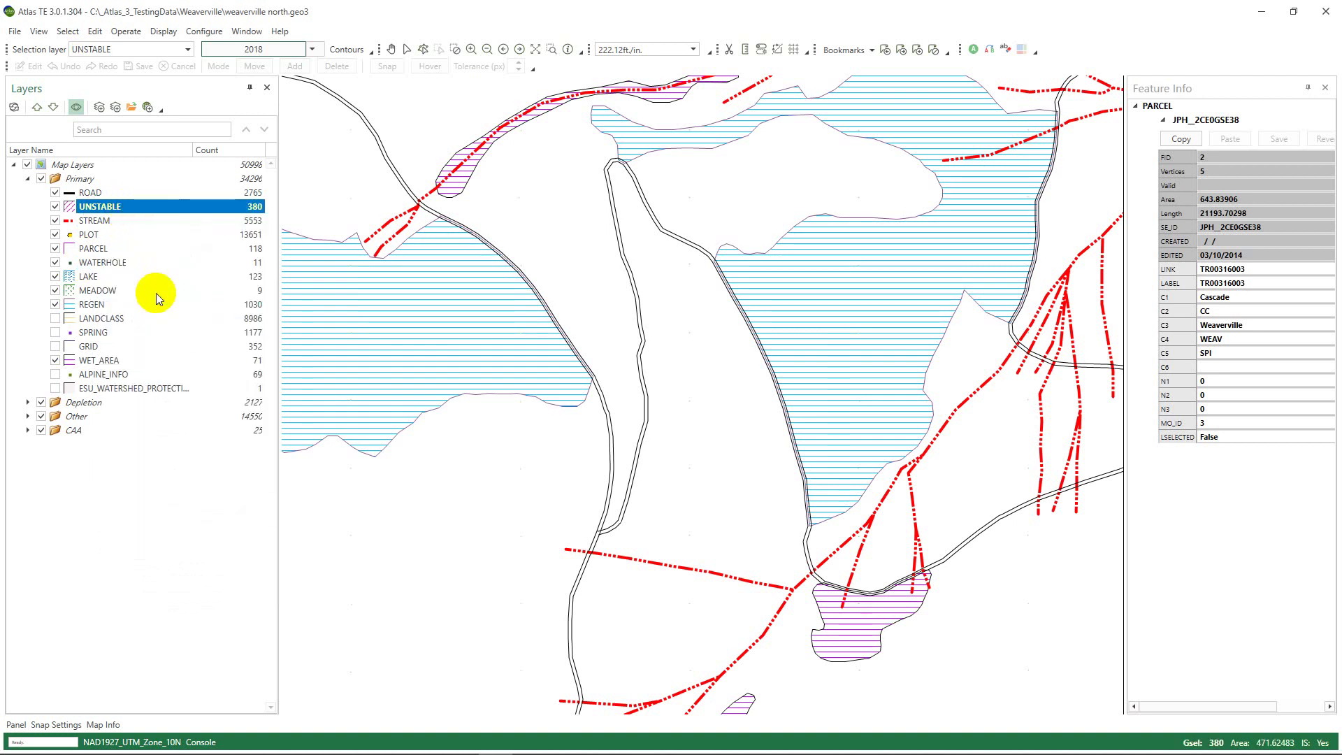
- Make WET_AREA the selection layer from the hatched area on the map and select all its features
{"action": "right_click", "coordinate": [605, 245]}
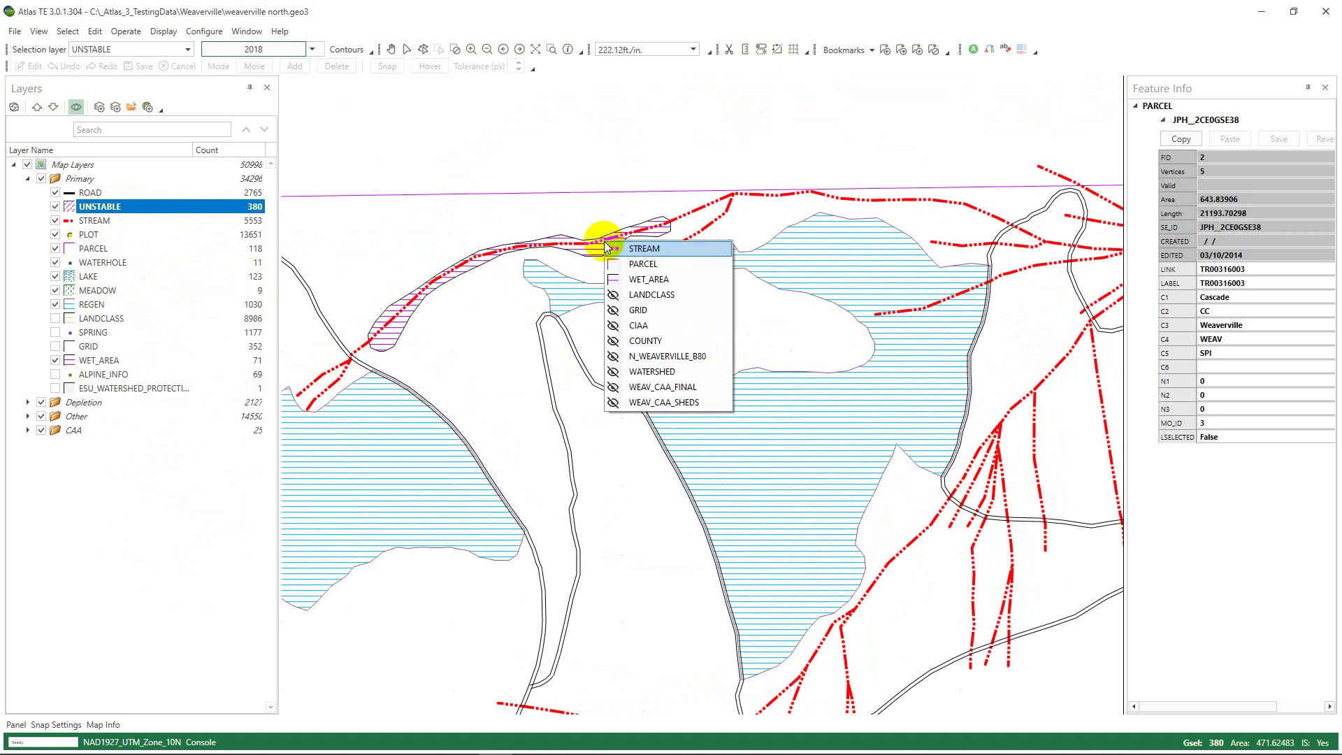
{"action": "left_click", "coordinate": [644, 279]}
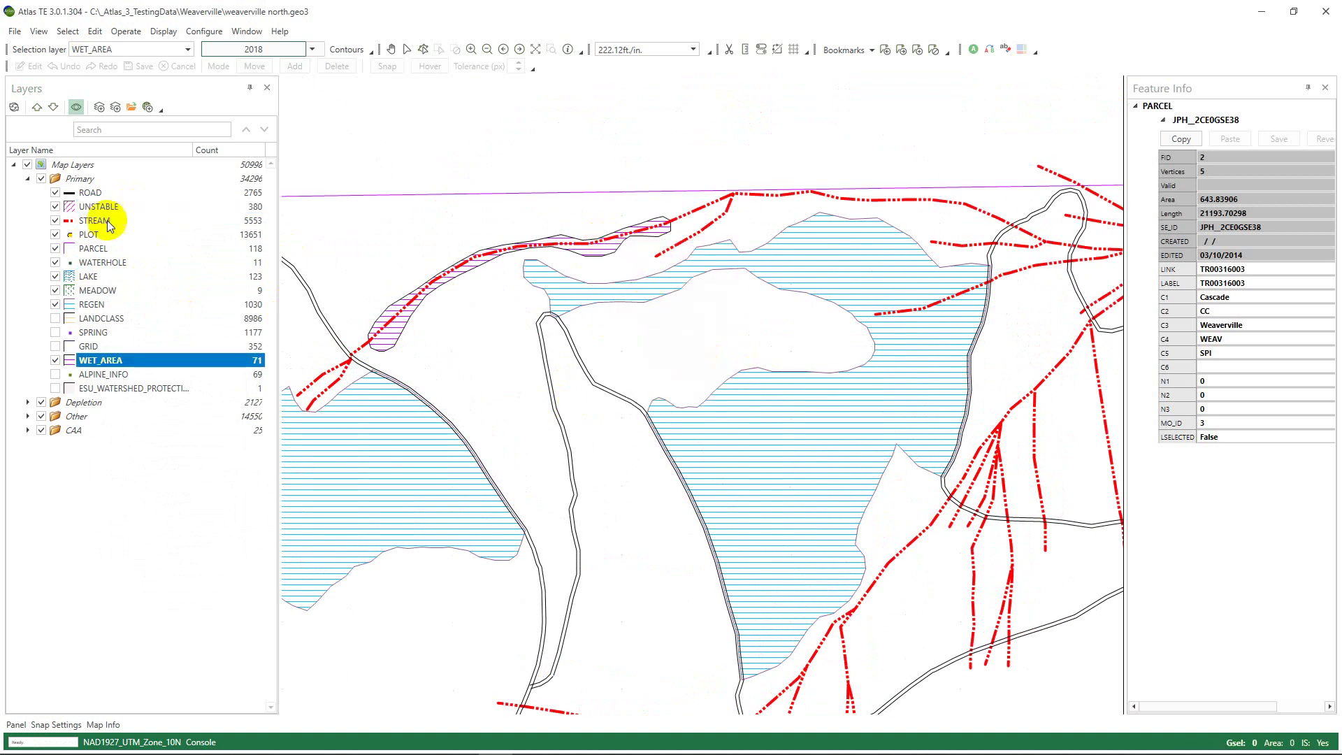
{"action": "right_click", "coordinate": [116, 365]}
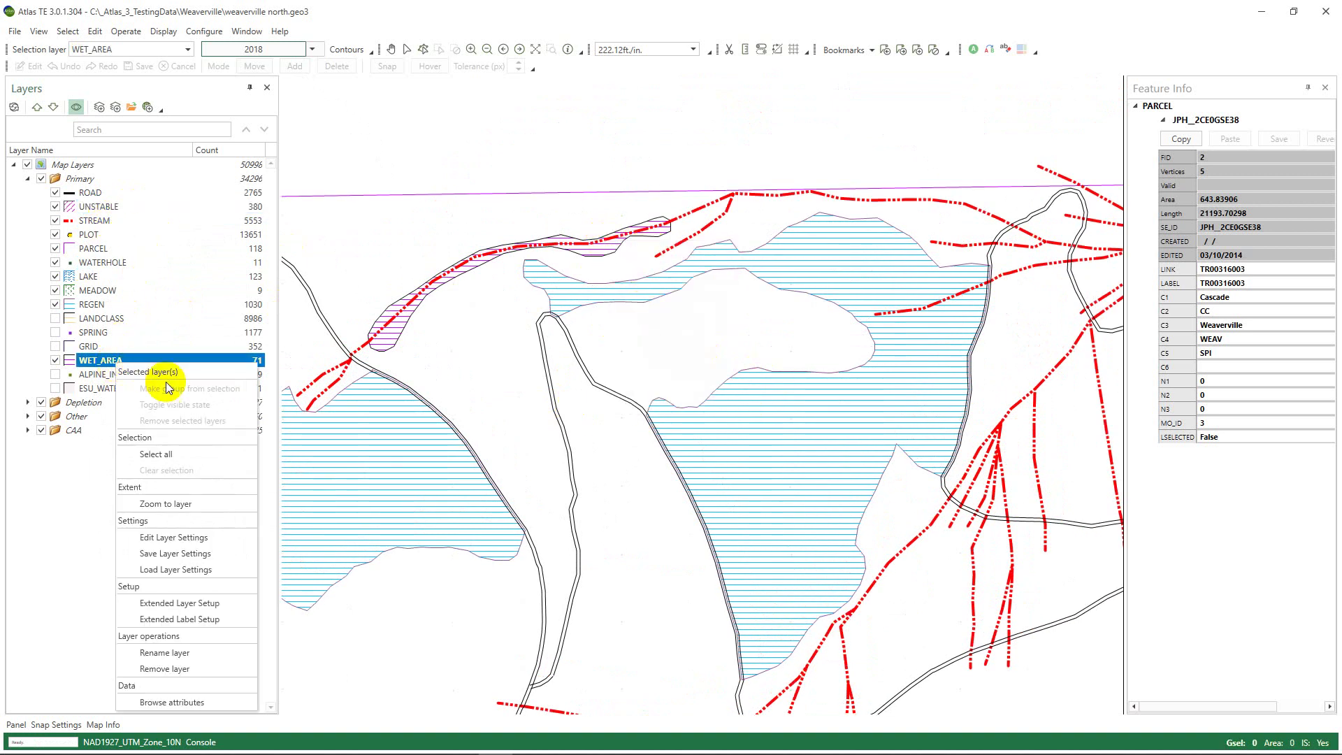
{"action": "left_click", "coordinate": [195, 455]}
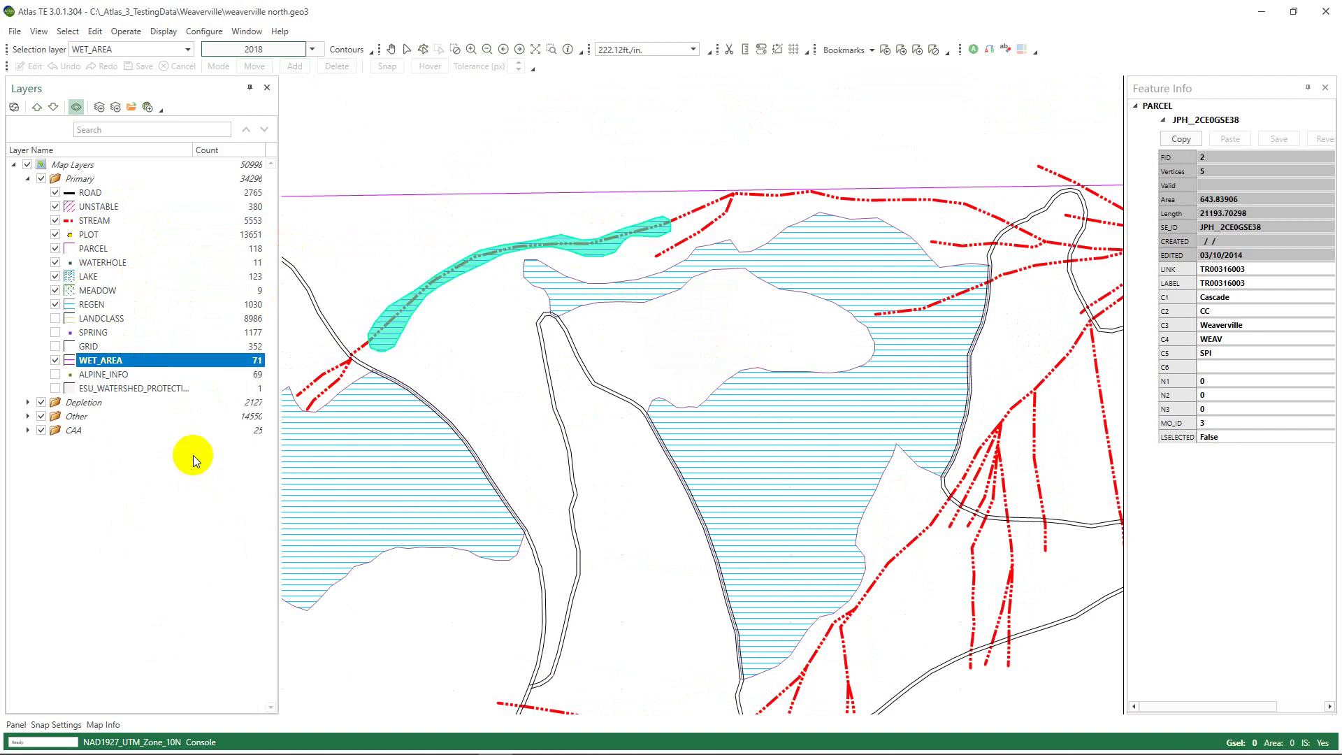
- Make REGEN the active layer and select all of its features
{"action": "left_click", "coordinate": [103, 305]}
{"action": "right_click", "coordinate": [103, 305]}
{"action": "left_click", "coordinate": [162, 399]}
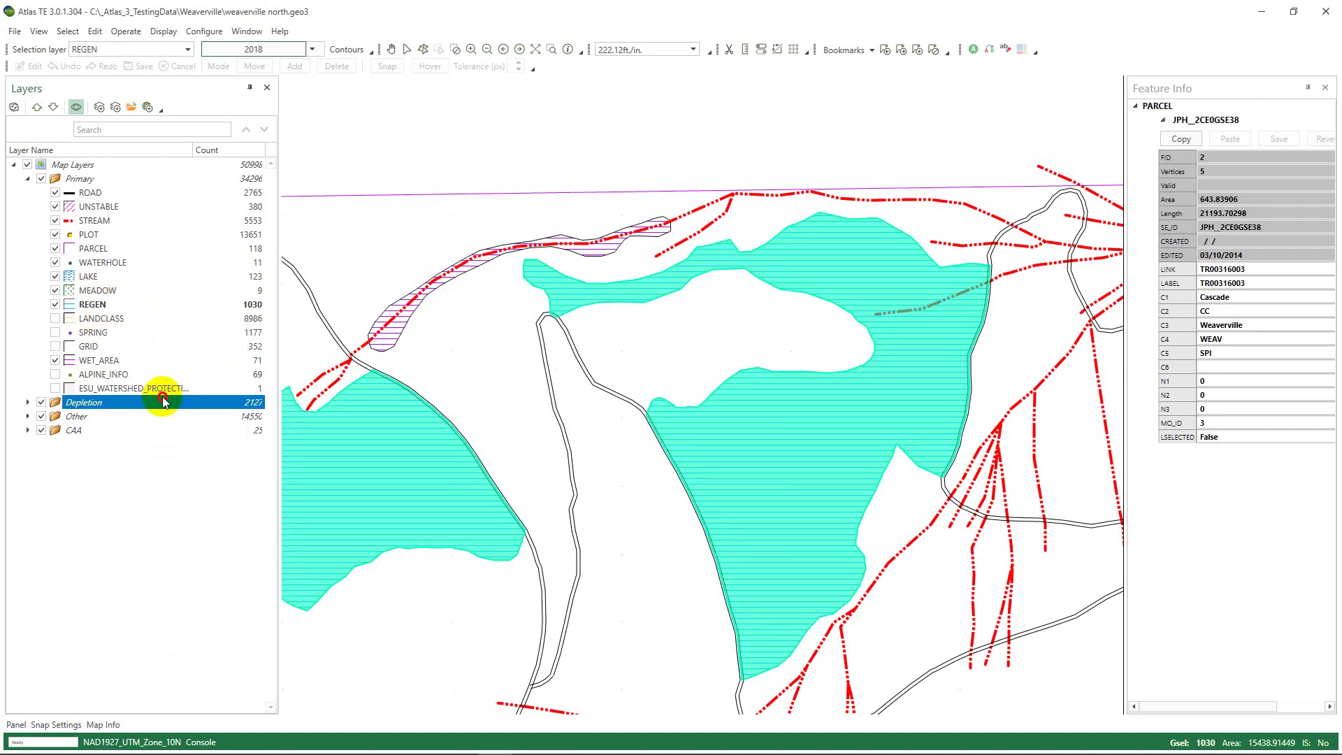
- Select all features in the REGEN layer and clear that selection
{"action": "left_click", "coordinate": [120, 306]}
{"action": "right_click", "coordinate": [120, 307]}
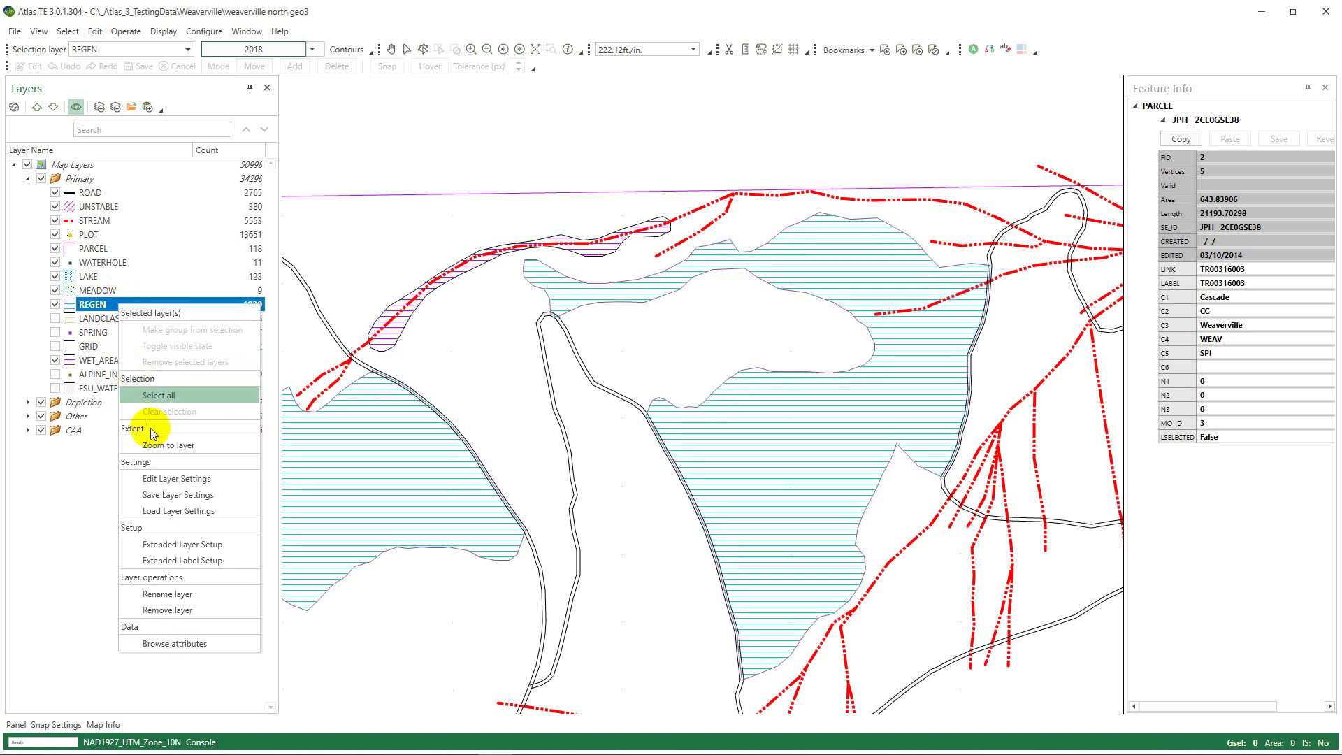
{"action": "right_click", "coordinate": [100, 305]}
{"action": "left_click", "coordinate": [138, 392]}
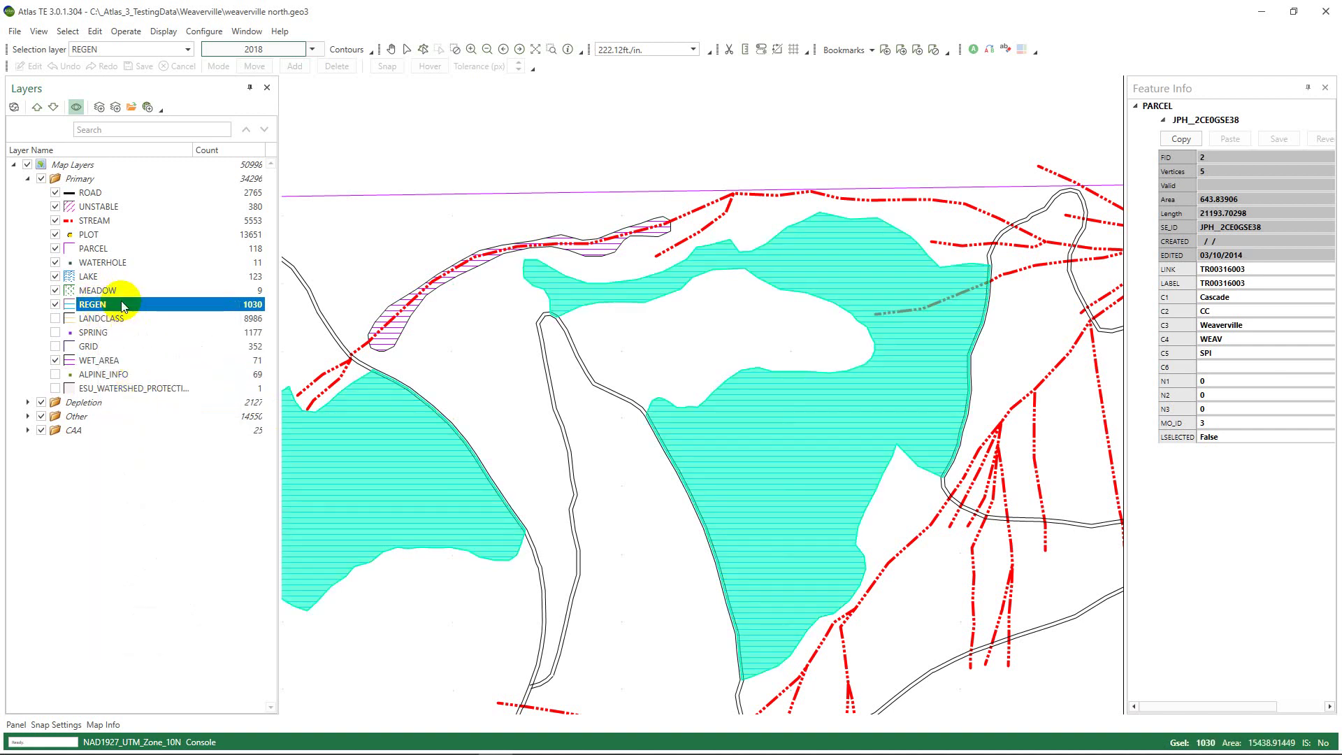
{"action": "right_click", "coordinate": [121, 304]}
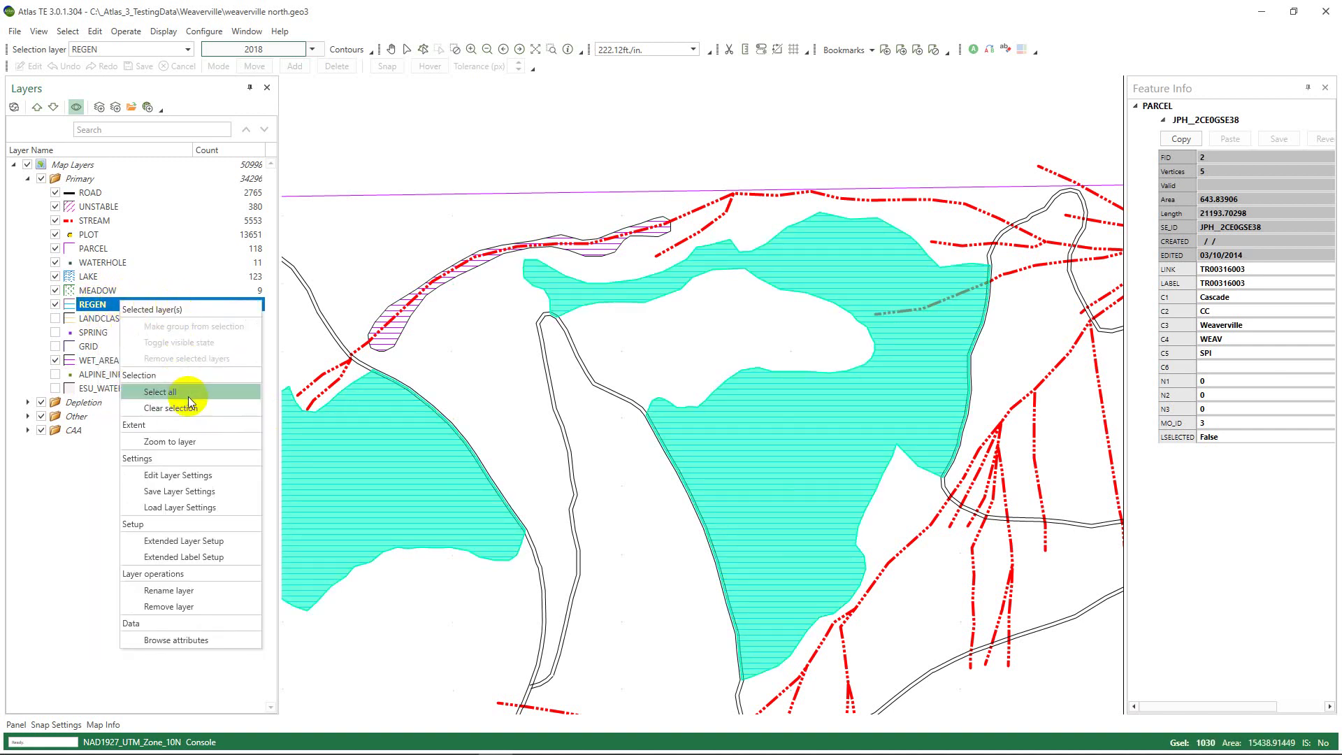
{"action": "left_click", "coordinate": [169, 408]}
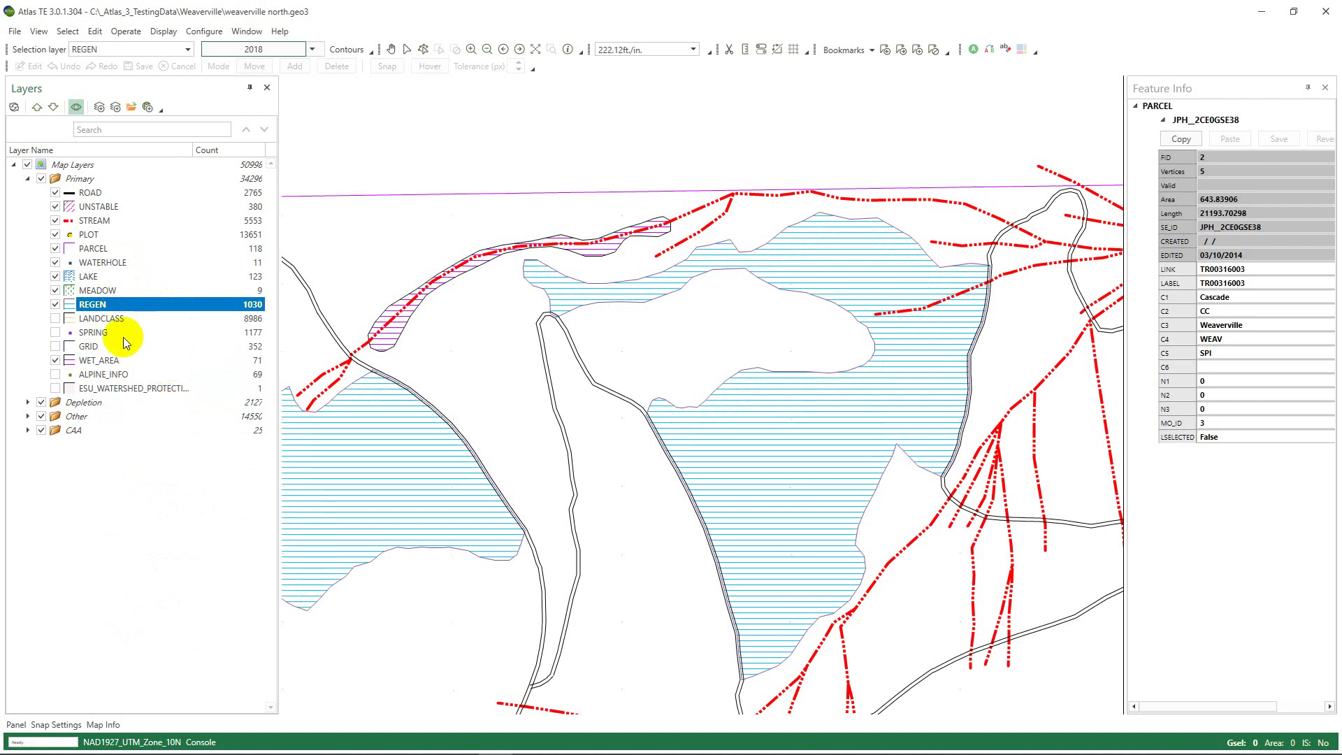
{"action": "right_click", "coordinate": [117, 306]}
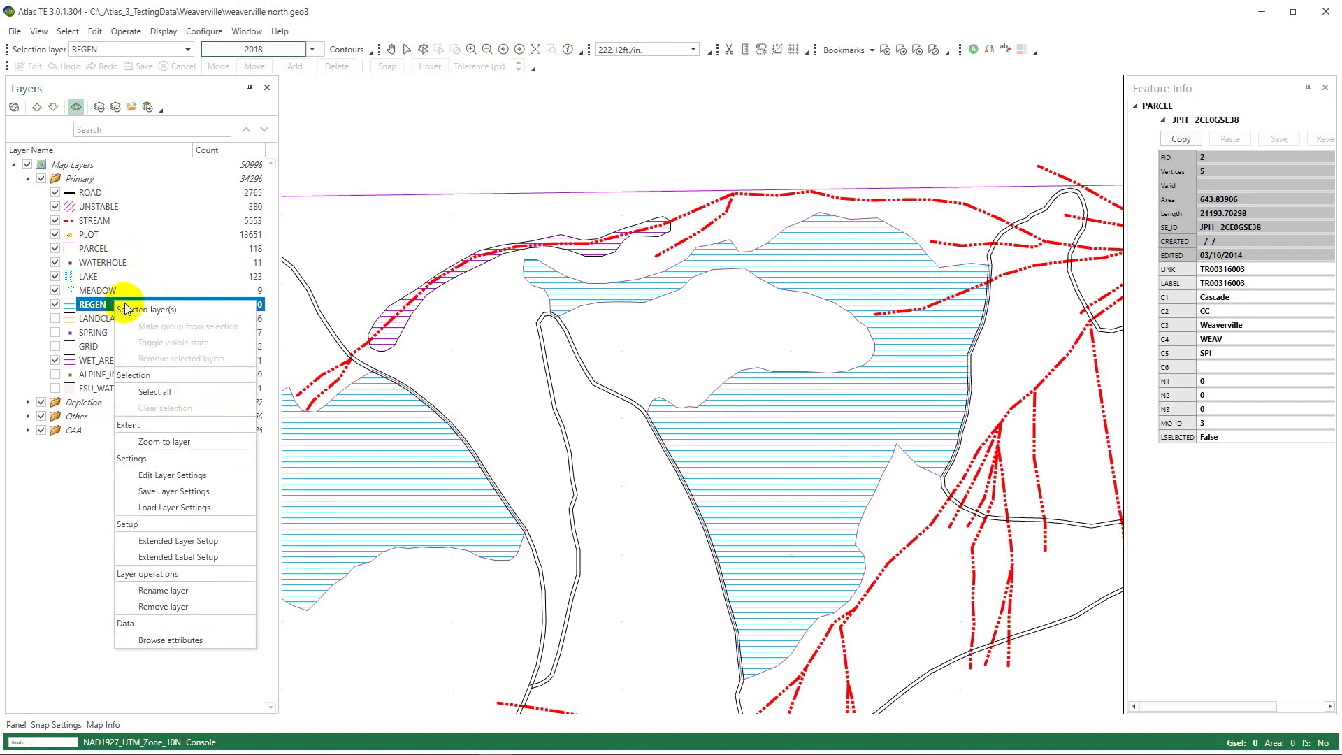
{"action": "left_click", "coordinate": [112, 265]}
{"action": "right_click", "coordinate": [139, 291]}
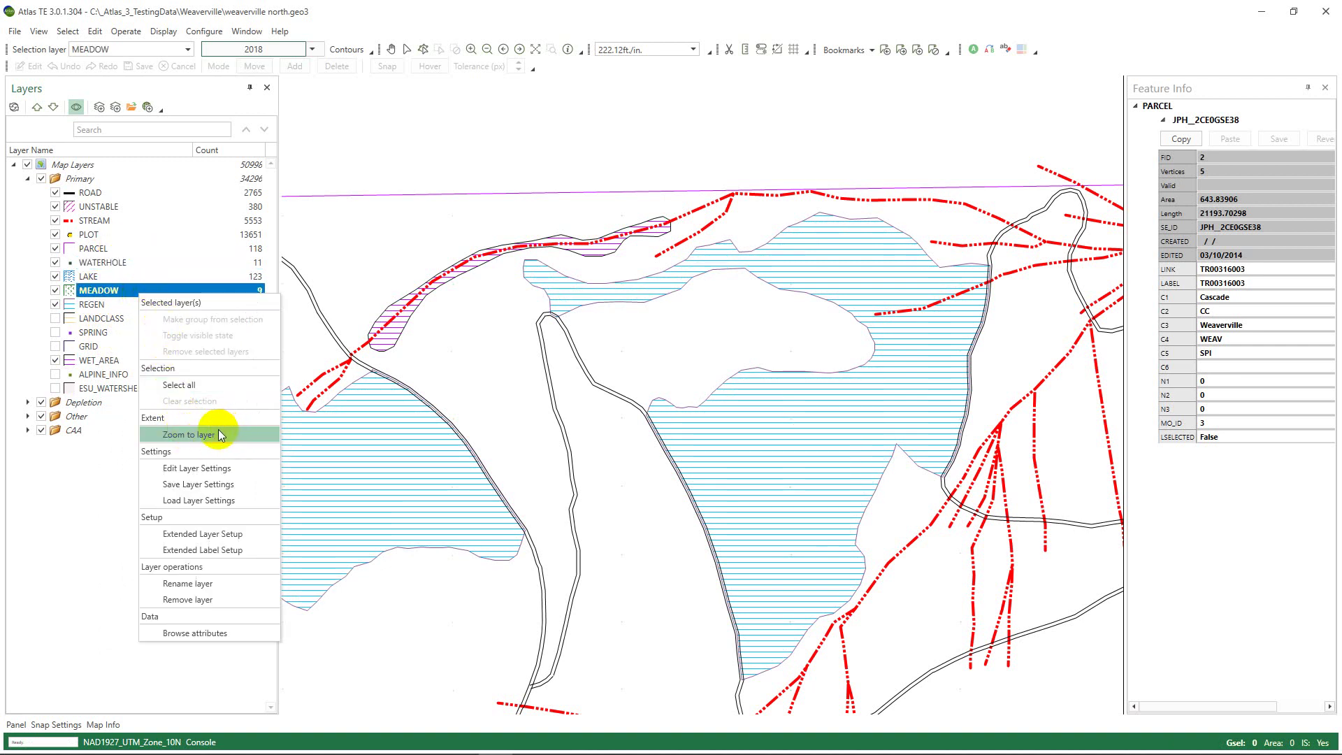
{"action": "left_click", "coordinate": [550, 453]}
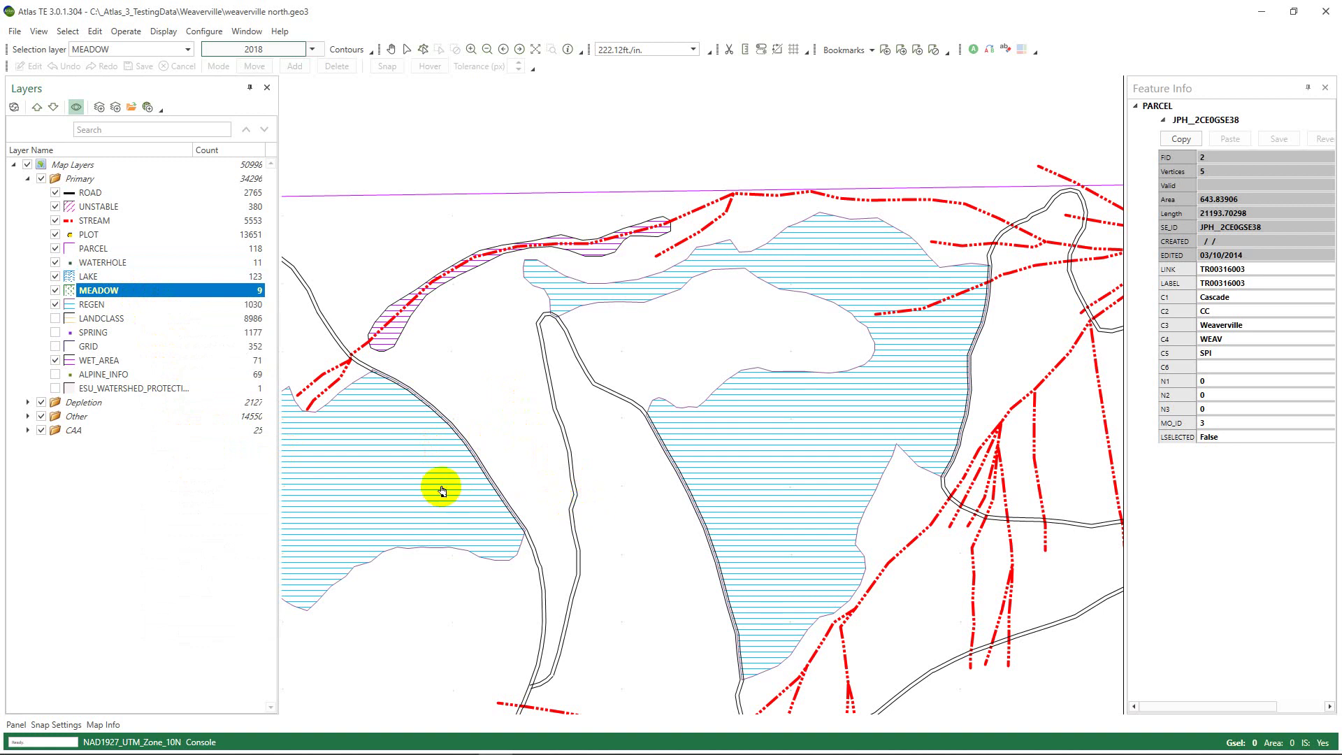
- Zoom the map to the extent of the REGEN layer and return to the previous view
{"action": "right_click", "coordinate": [115, 308]}
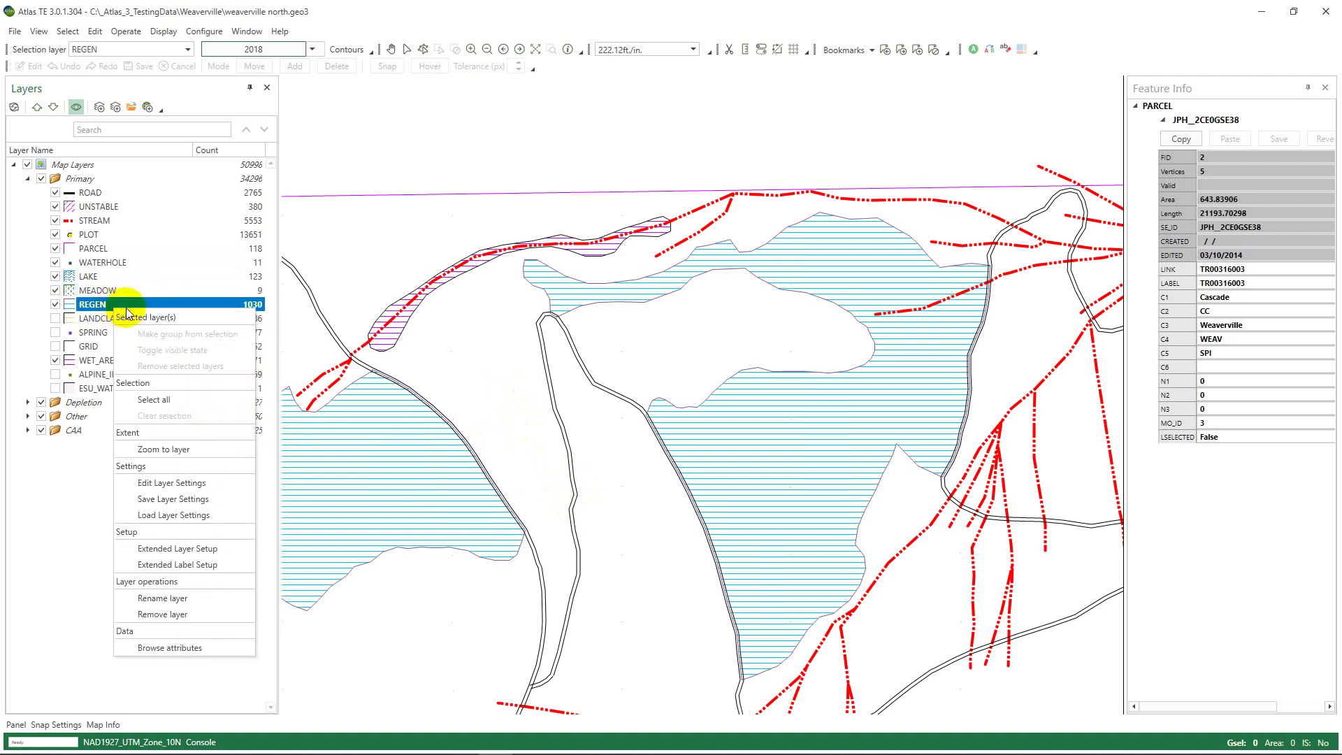
{"action": "left_click", "coordinate": [186, 449]}
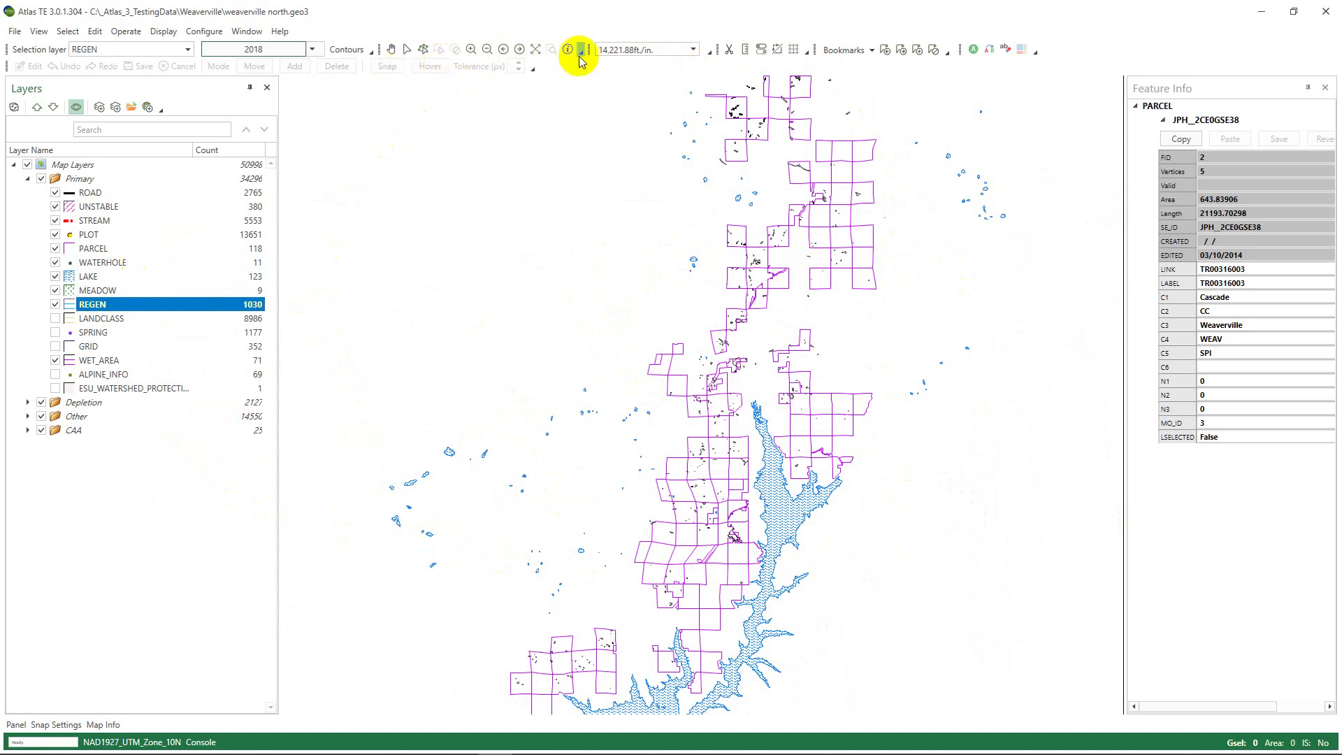
{"action": "left_click", "coordinate": [503, 50]}
- Open the REGEN layer's settings to review its style and label options, and close them without changes
{"action": "left_click", "coordinate": [144, 318]}
{"action": "right_click", "coordinate": [139, 305]}
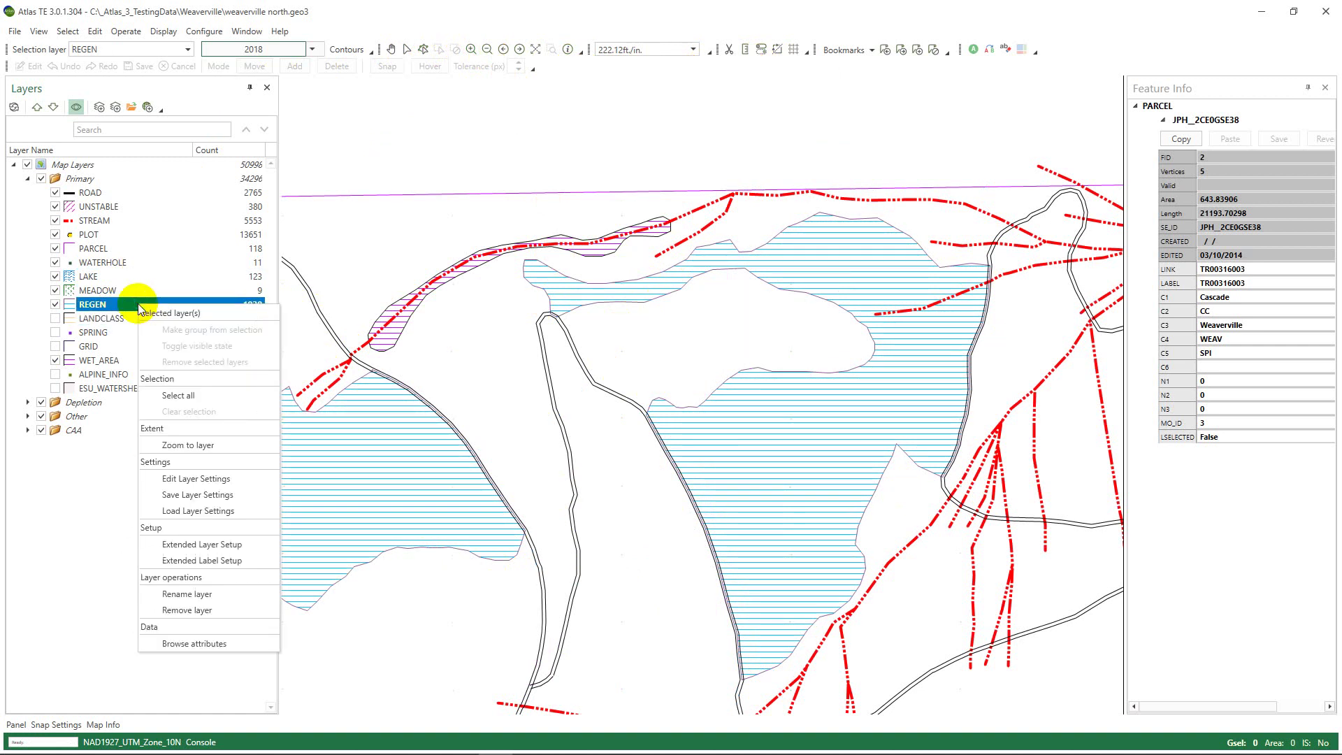
{"action": "left_click", "coordinate": [229, 479]}
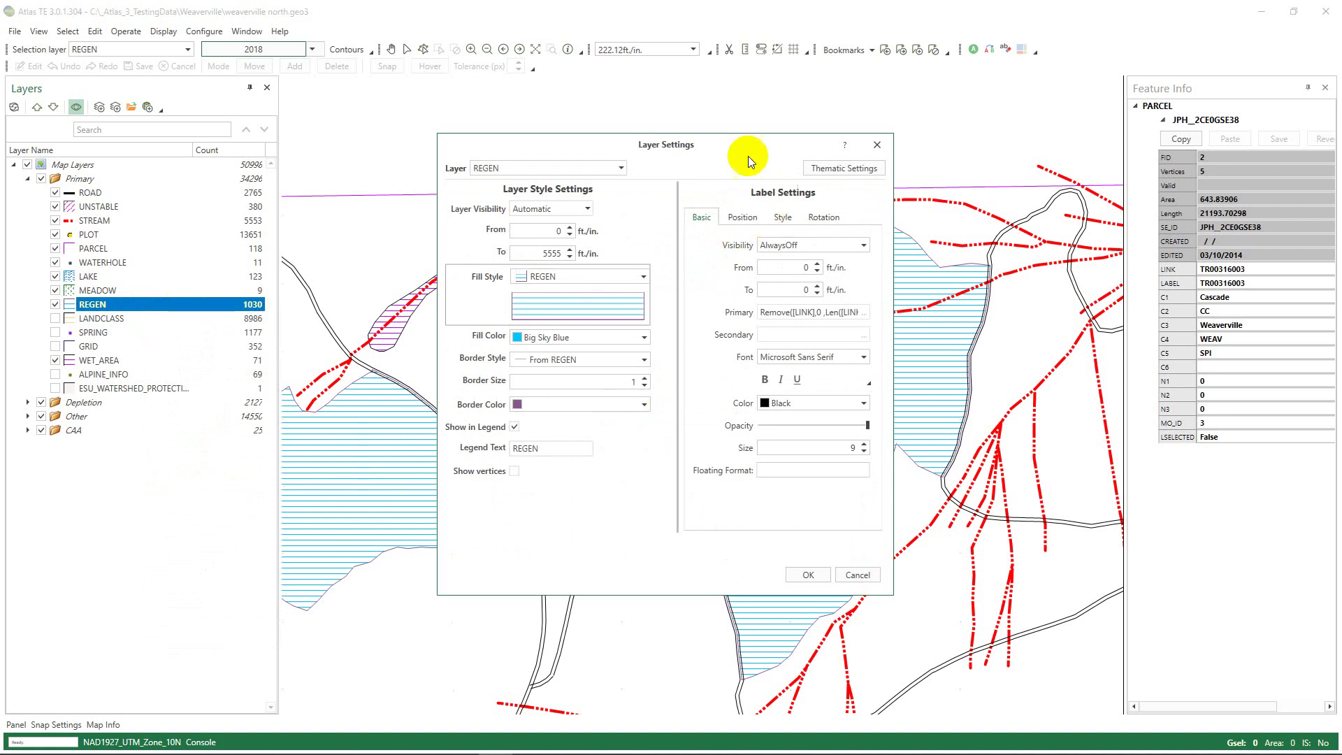
{"action": "left_click", "coordinate": [876, 147]}
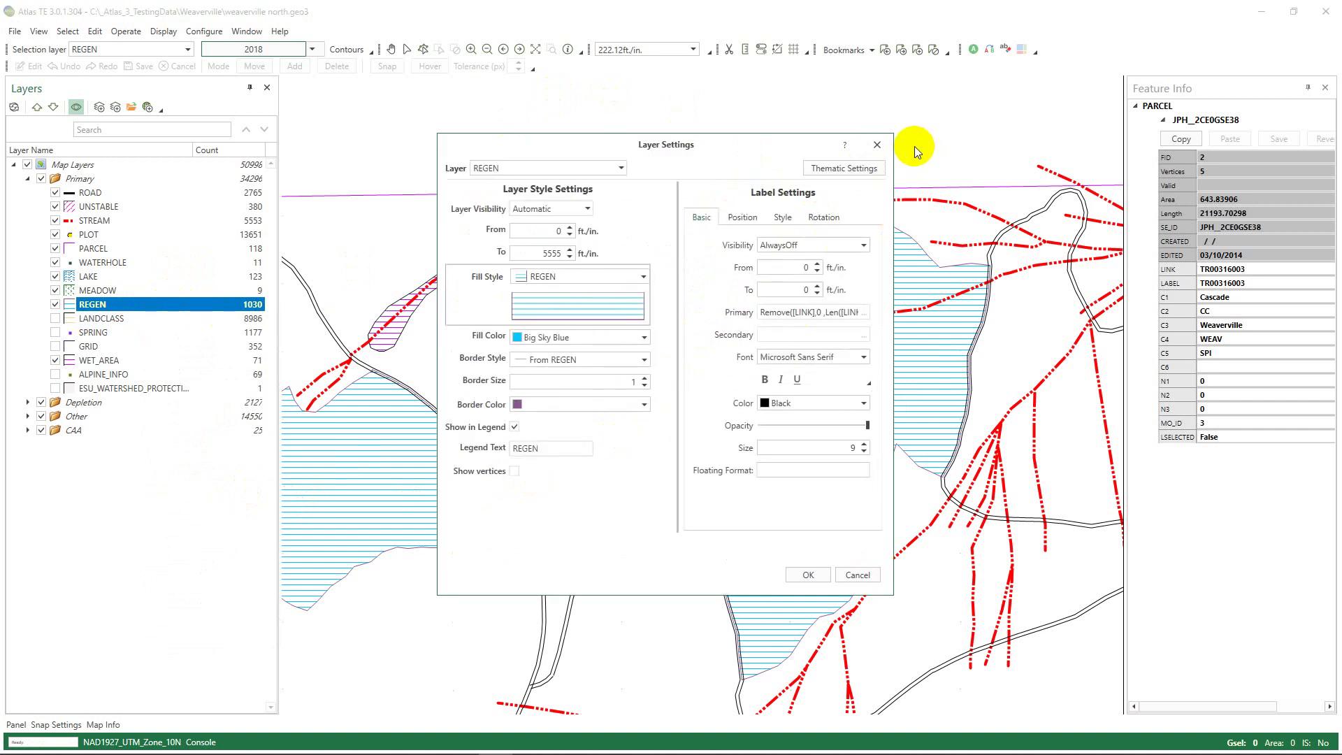
{"action": "left_click", "coordinate": [877, 145]}
- Make MEADOW the selection layer and look over the surrounding map for meadow areas
{"action": "right_click", "coordinate": [122, 306]}
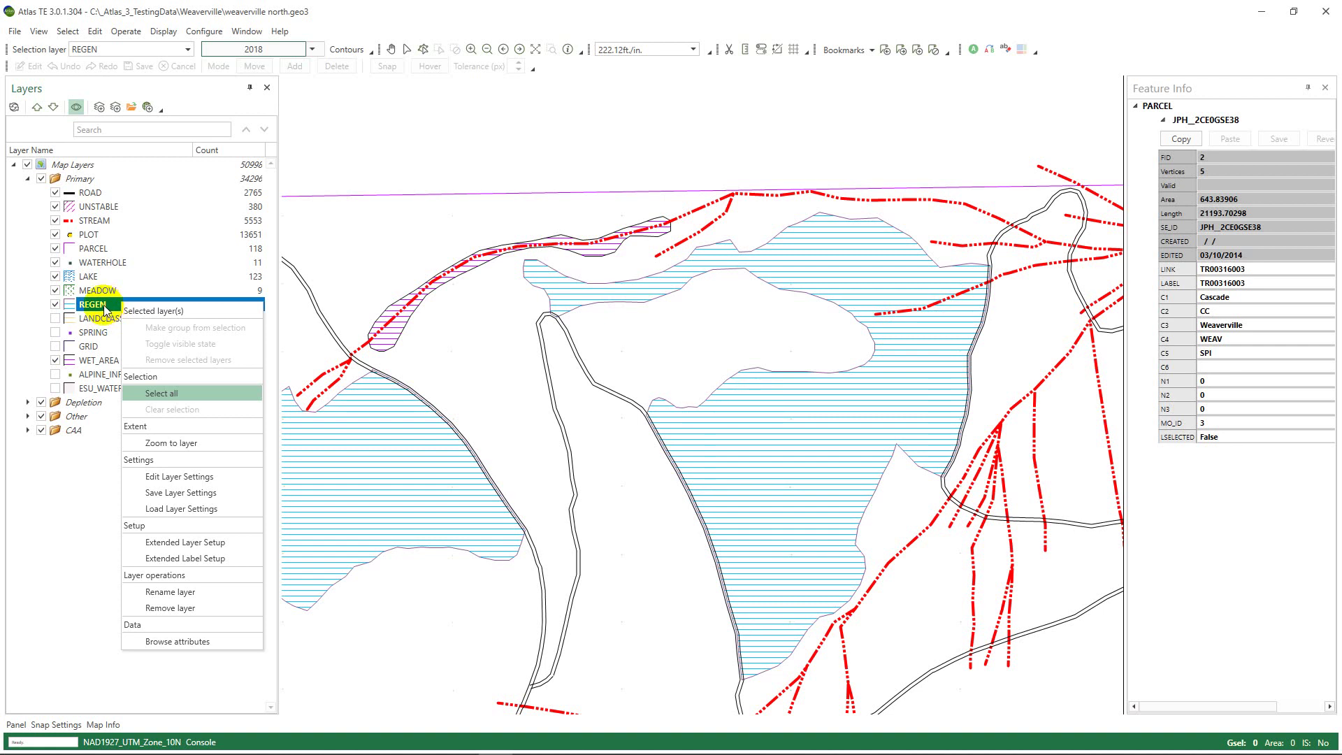
{"action": "left_click", "coordinate": [104, 291]}
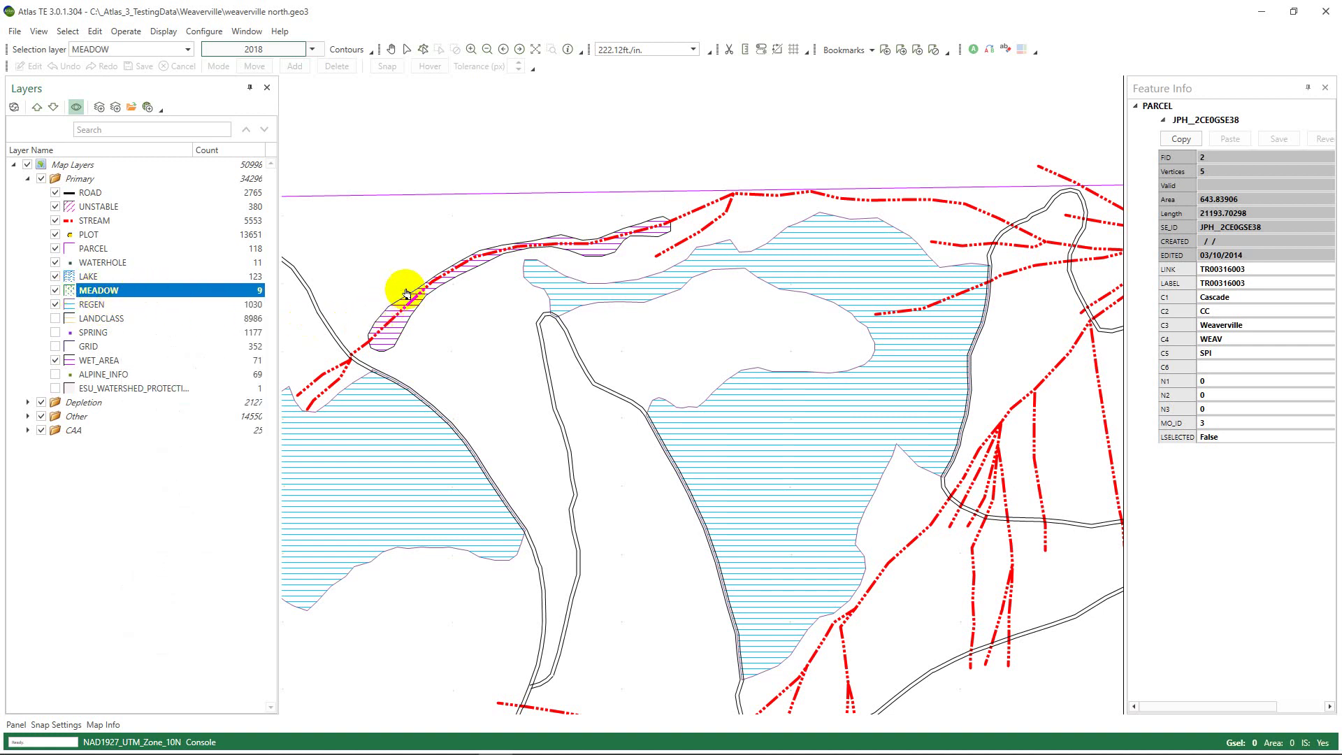
{"action": "left_click_drag", "start_coordinate": [701, 458], "coordinate": [335, 289]}
{"action": "scroll", "coordinate": [584, 442], "scroll_direction": "down", "scroll_amount": 2}
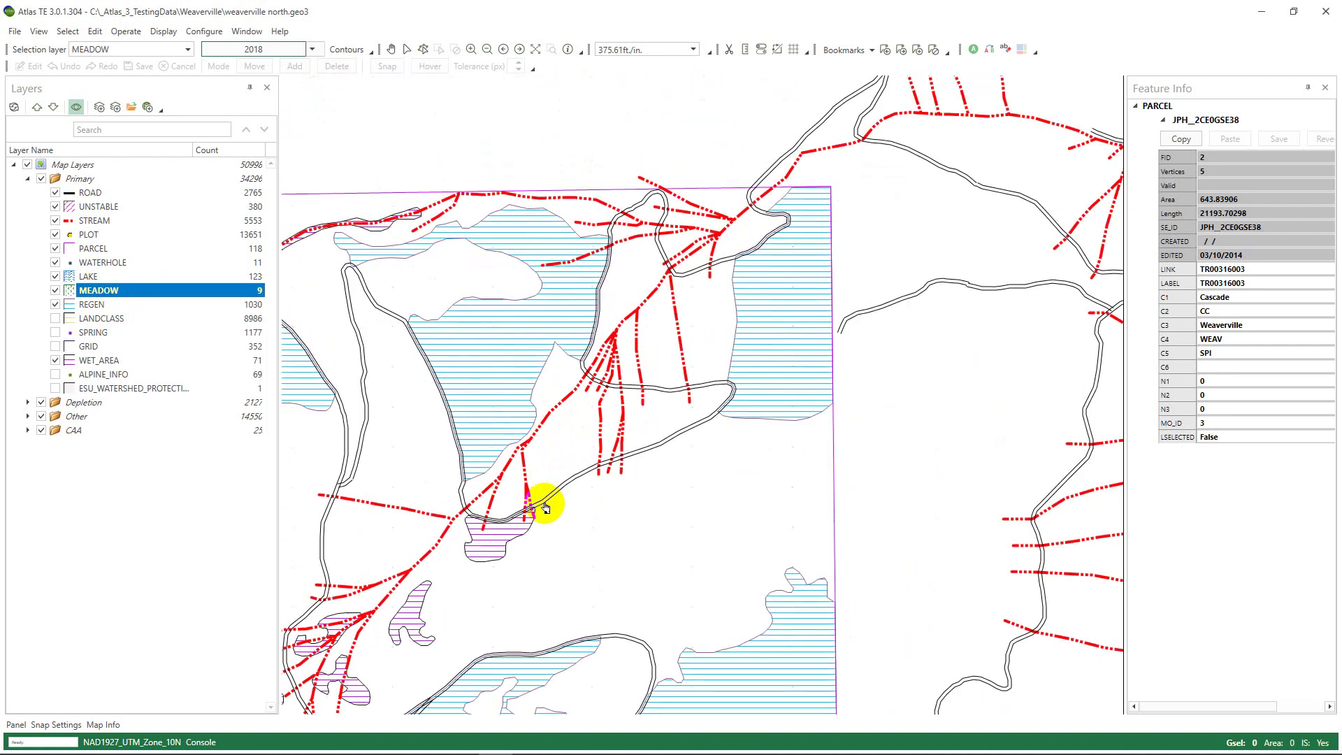
{"action": "left_click_drag", "start_coordinate": [546, 507], "coordinate": [578, 353]}
{"action": "left_click_drag", "start_coordinate": [557, 464], "coordinate": [728, 449]}
{"action": "scroll", "coordinate": [839, 425], "scroll_direction": "down", "scroll_amount": 3}
{"action": "left_click_drag", "start_coordinate": [975, 597], "coordinate": [626, 348]}
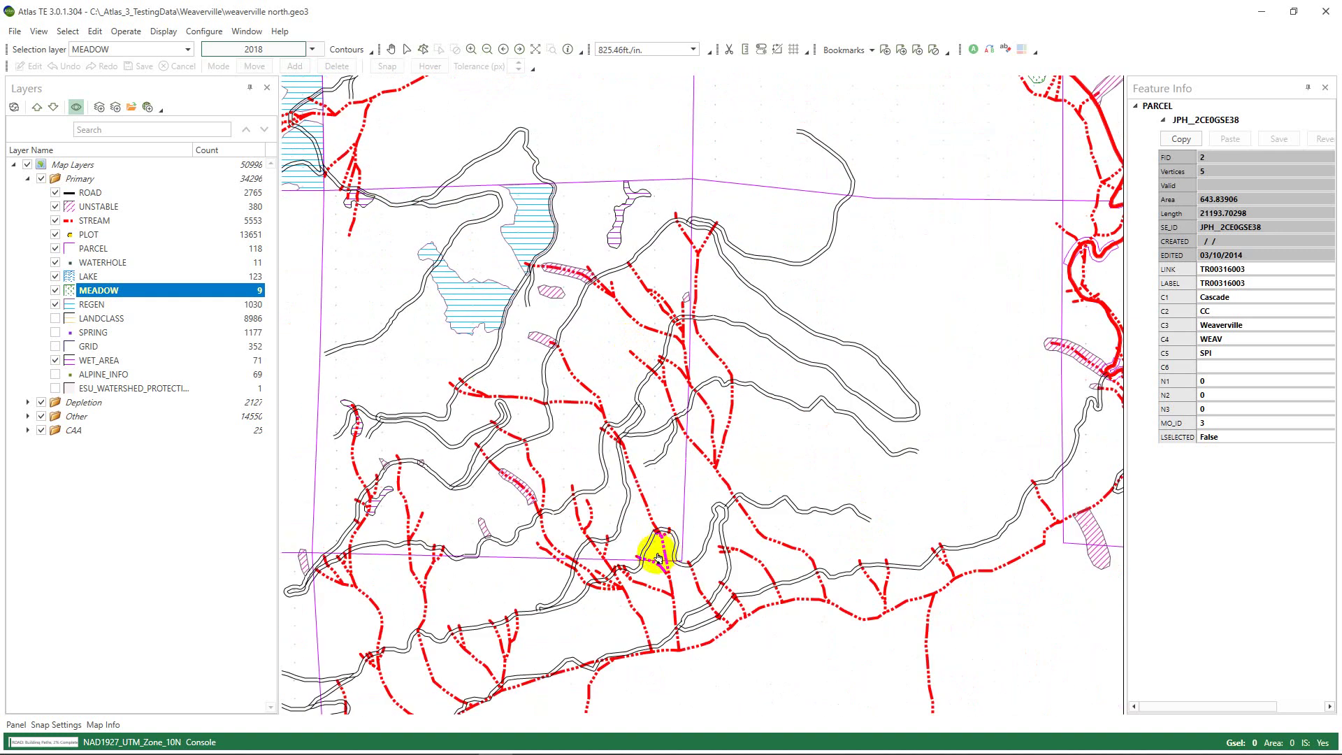
{"action": "left_click_drag", "start_coordinate": [1018, 347], "coordinate": [374, 404]}
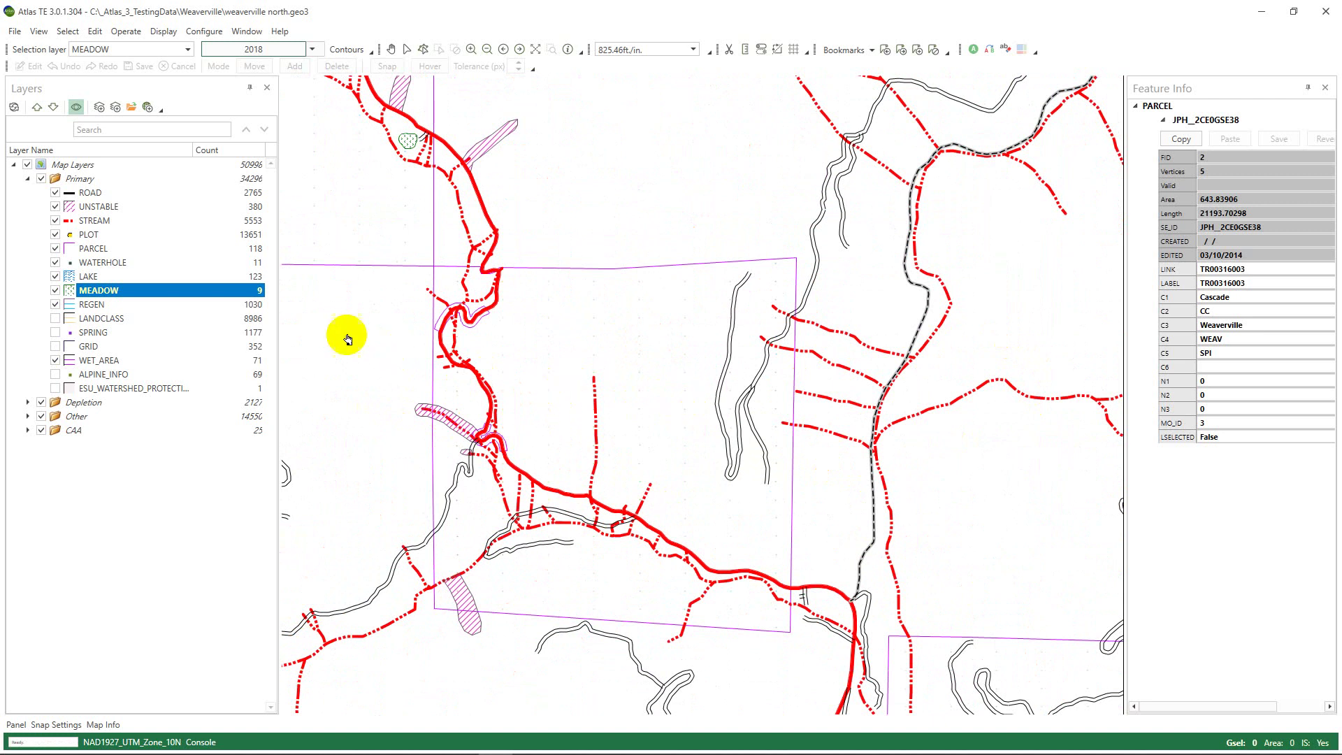
{"action": "left_click_drag", "start_coordinate": [347, 339], "coordinate": [794, 536]}
{"action": "left_click_drag", "start_coordinate": [542, 248], "coordinate": [893, 497]}
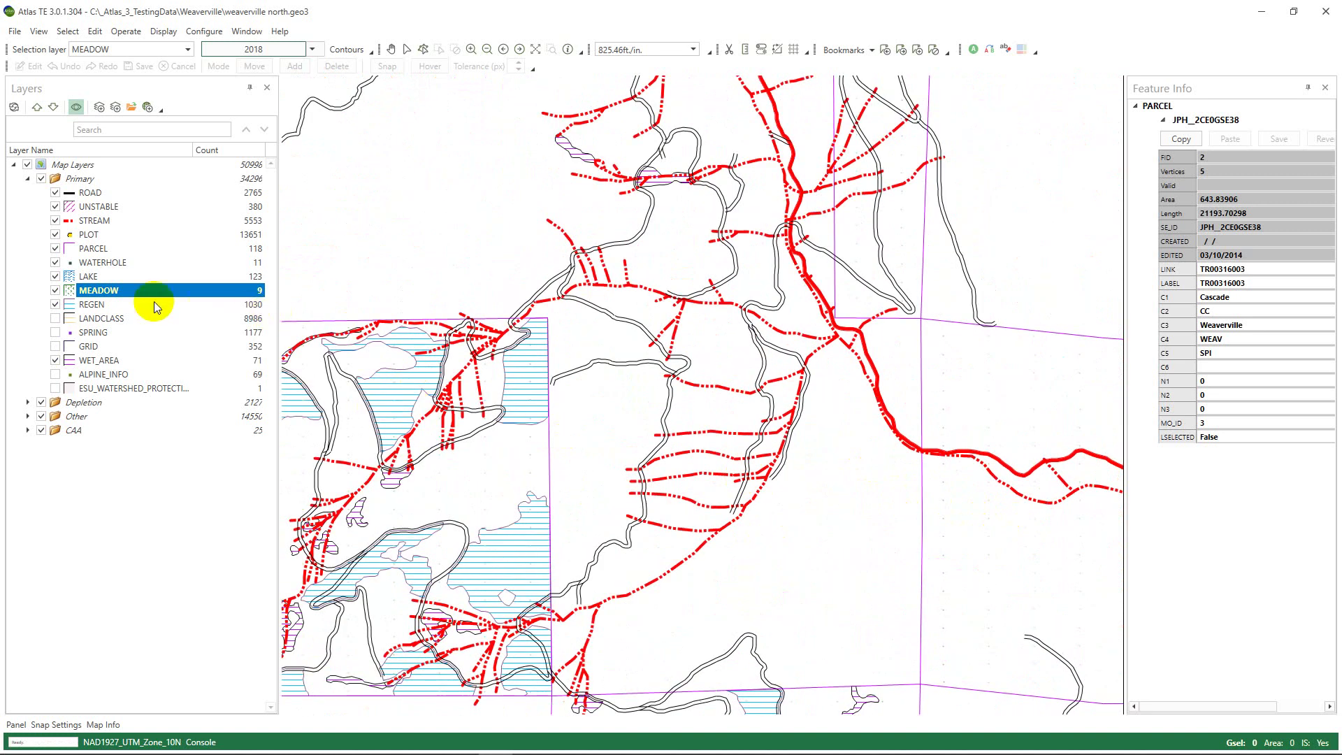
- Save the MEADOW layer's settings to the Desktop as MEADOW.xml
{"action": "right_click", "coordinate": [114, 290]}
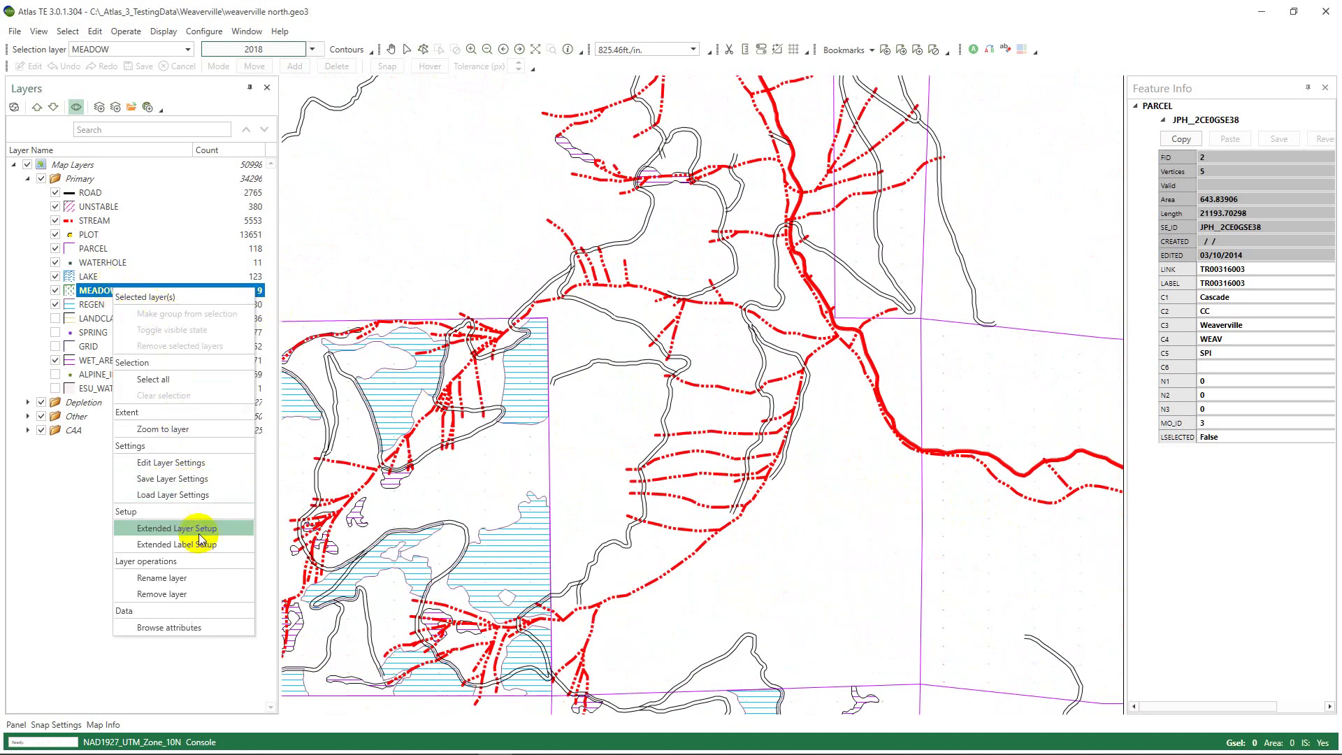
{"action": "left_click", "coordinate": [188, 480]}
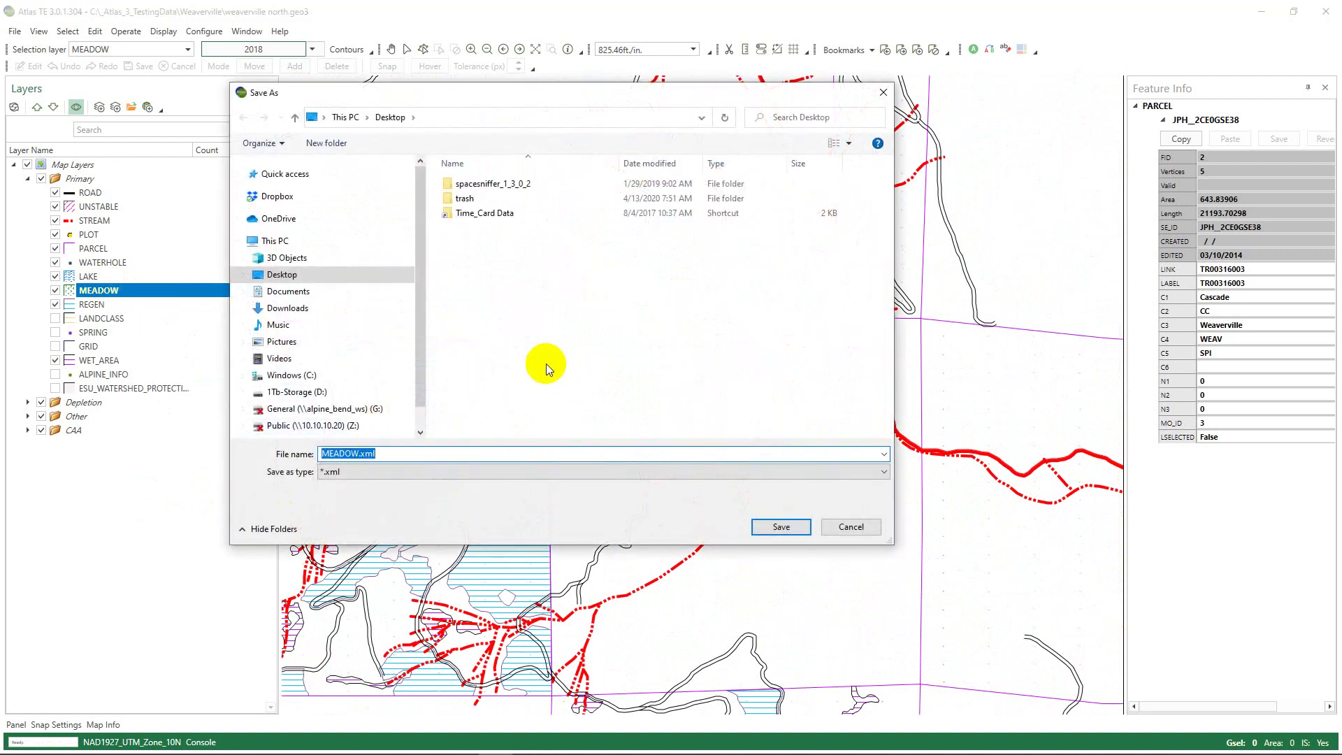
{"action": "left_click_drag", "start_coordinate": [417, 95], "coordinate": [422, 152]}
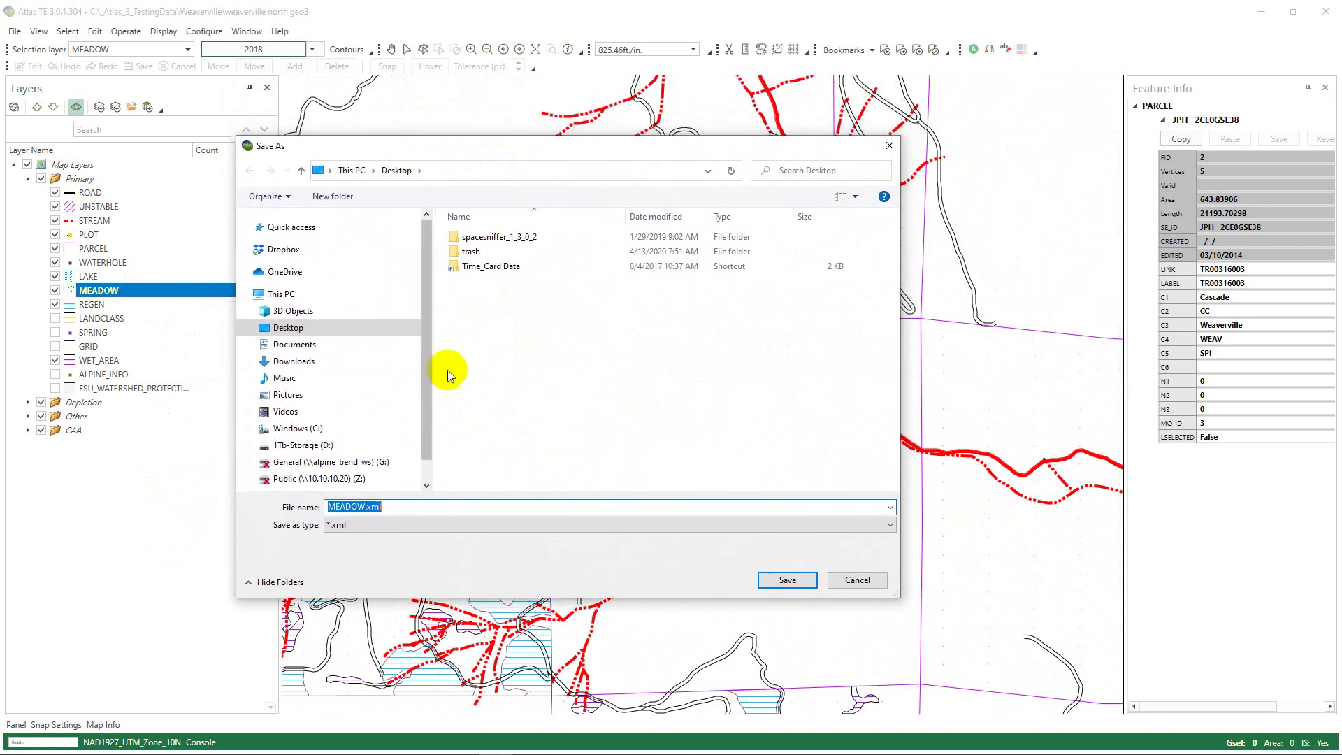
{"action": "left_click", "coordinate": [353, 170]}
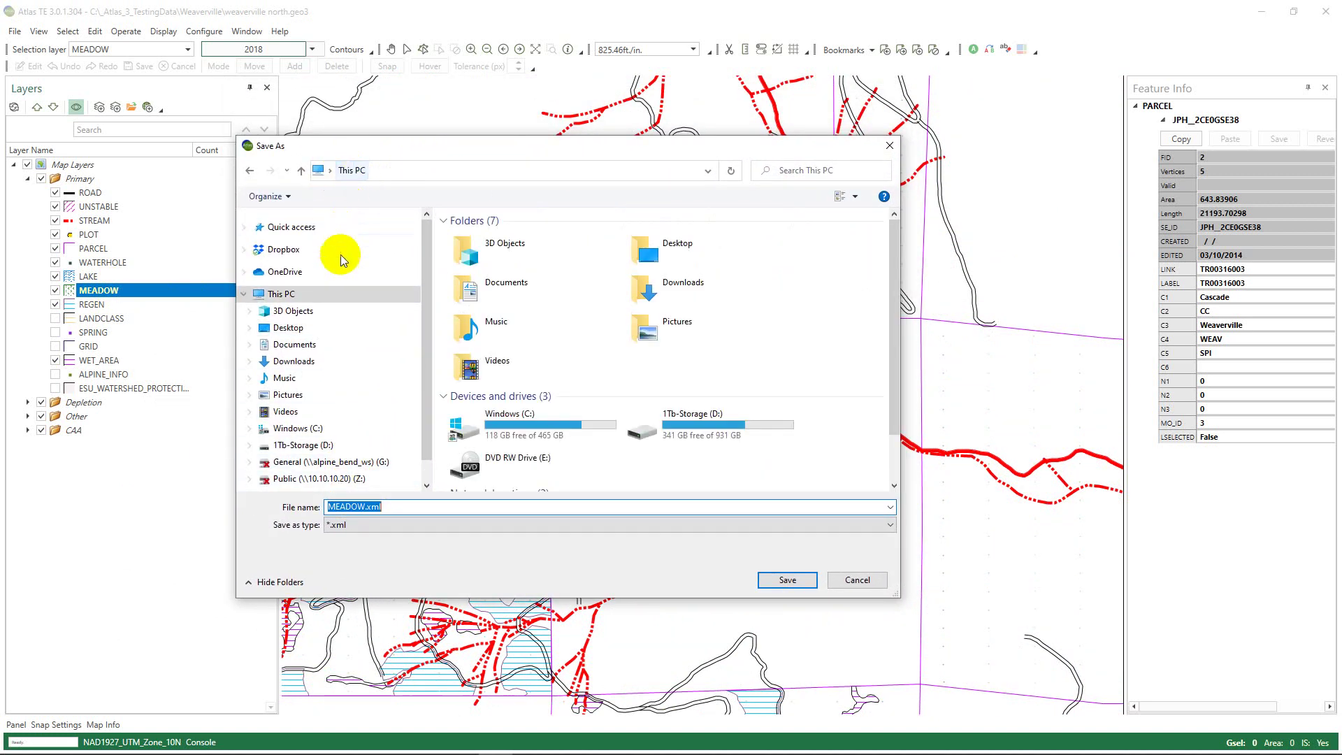
{"action": "left_click", "coordinate": [288, 327]}
{"action": "double_click", "coordinate": [344, 507]}
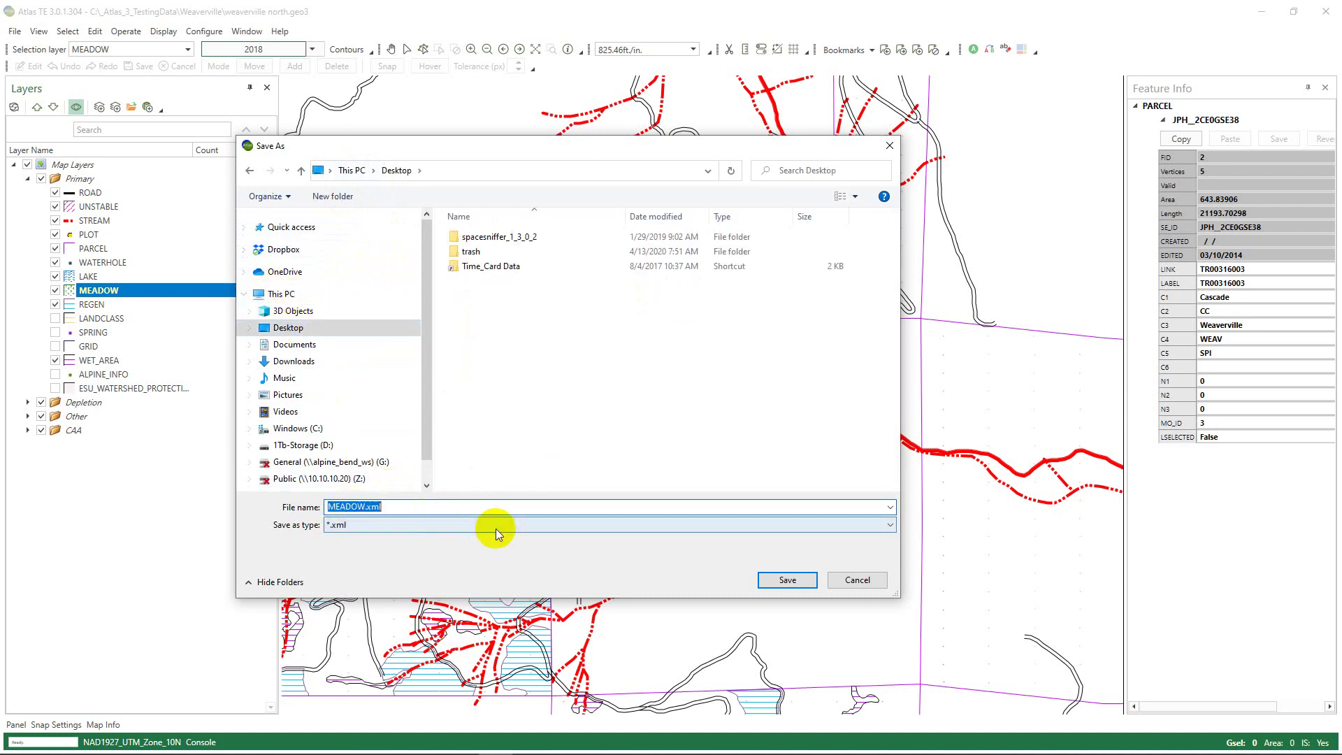
{"action": "left_click", "coordinate": [772, 578]}
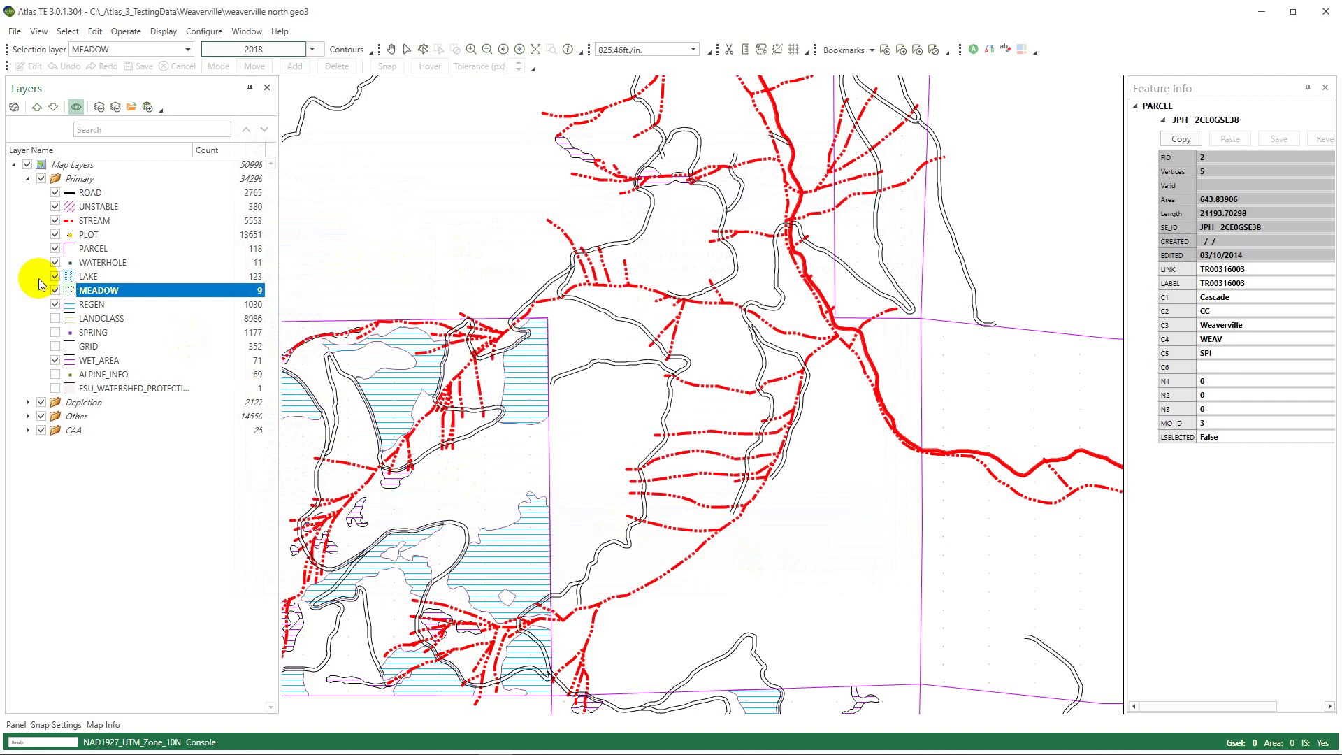
- Load the layer settings from MEADOW.xml on the Desktop into the REGEN layer
{"action": "left_click", "coordinate": [117, 308]}
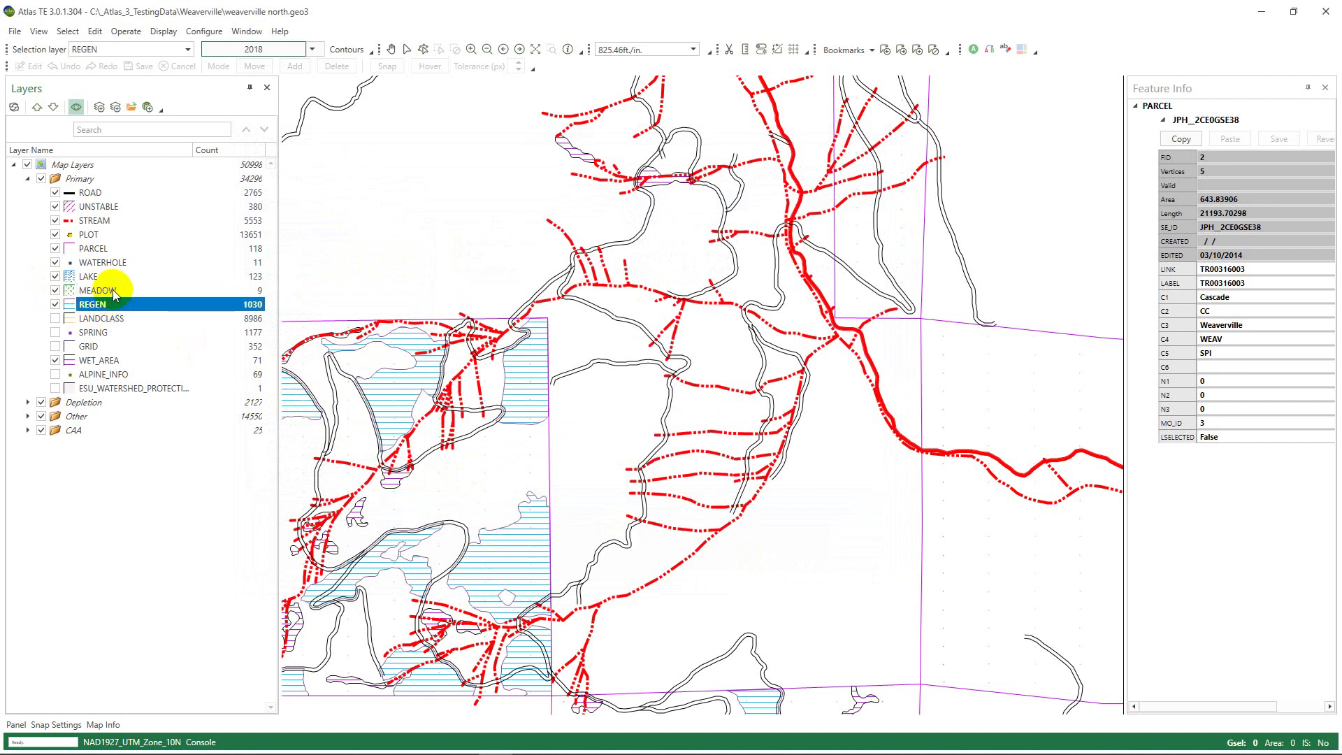
{"action": "right_click", "coordinate": [105, 307]}
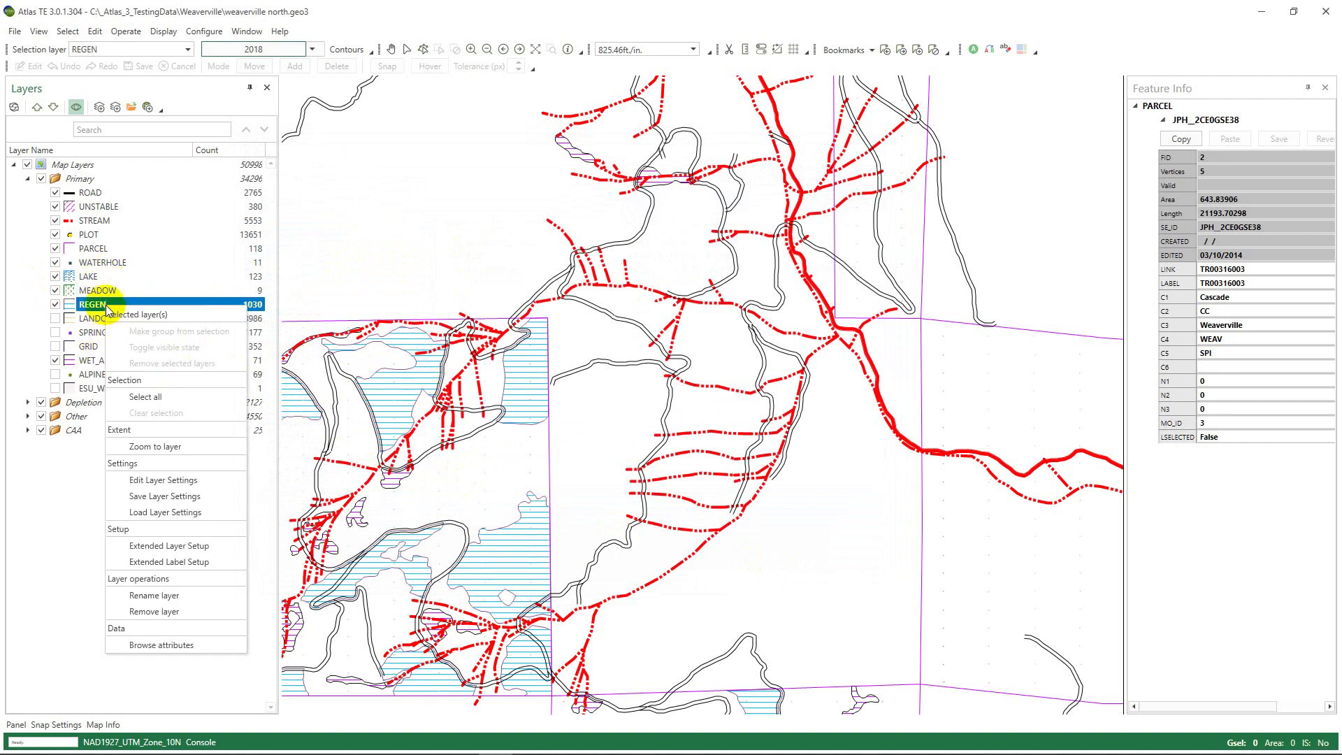
{"action": "left_click", "coordinate": [205, 513]}
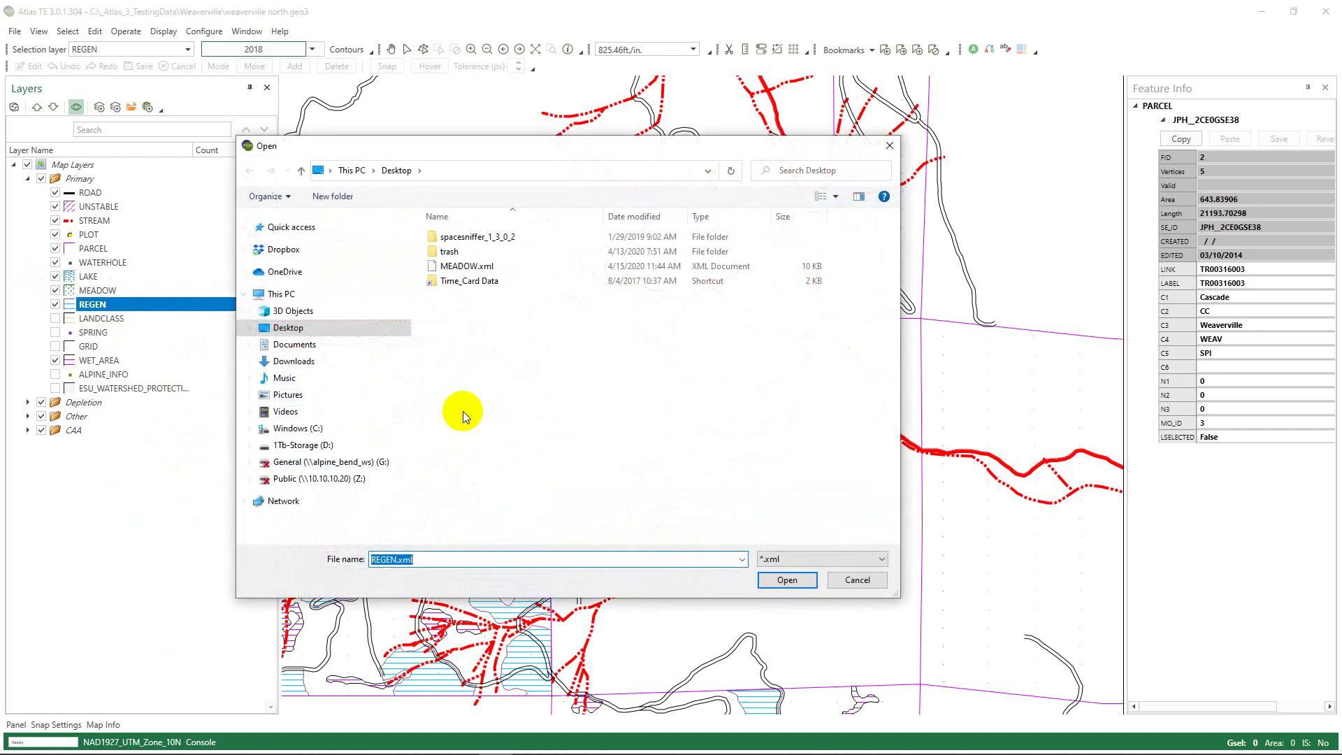
{"action": "left_click", "coordinate": [461, 267]}
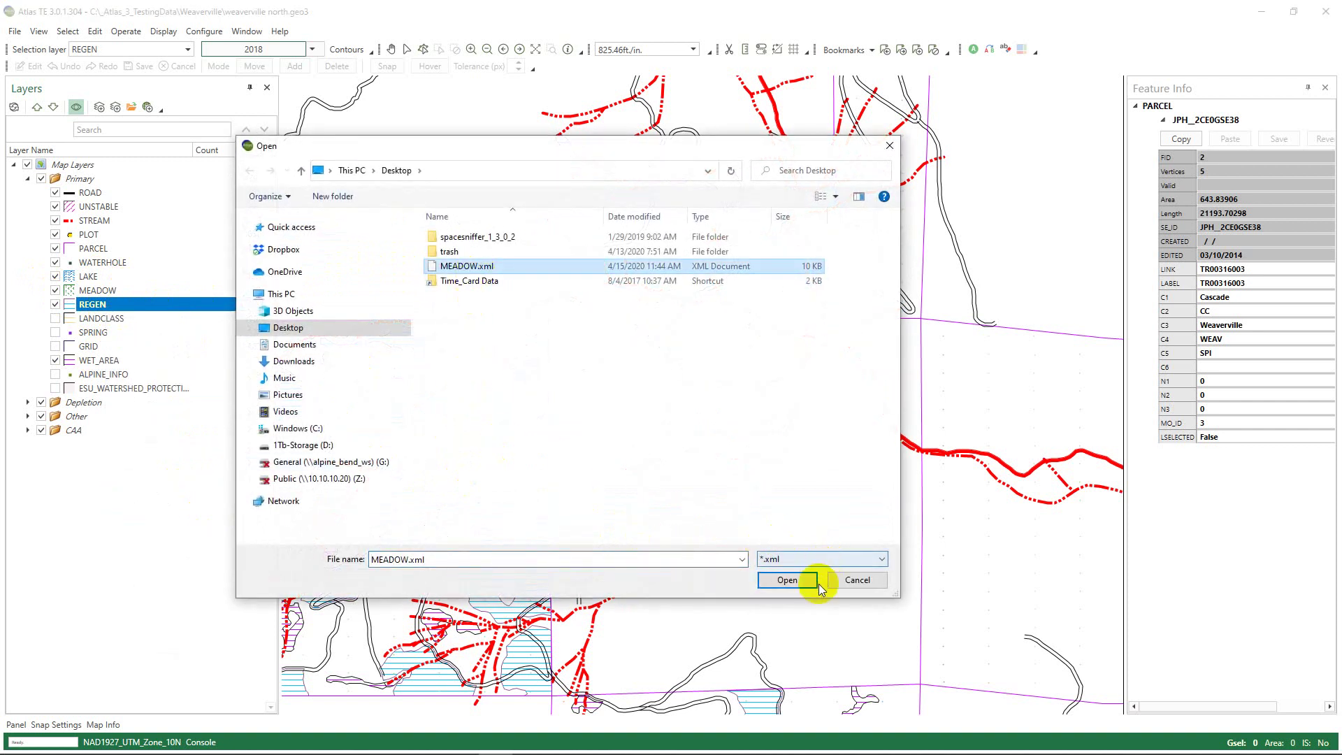
{"action": "left_click", "coordinate": [787, 580]}
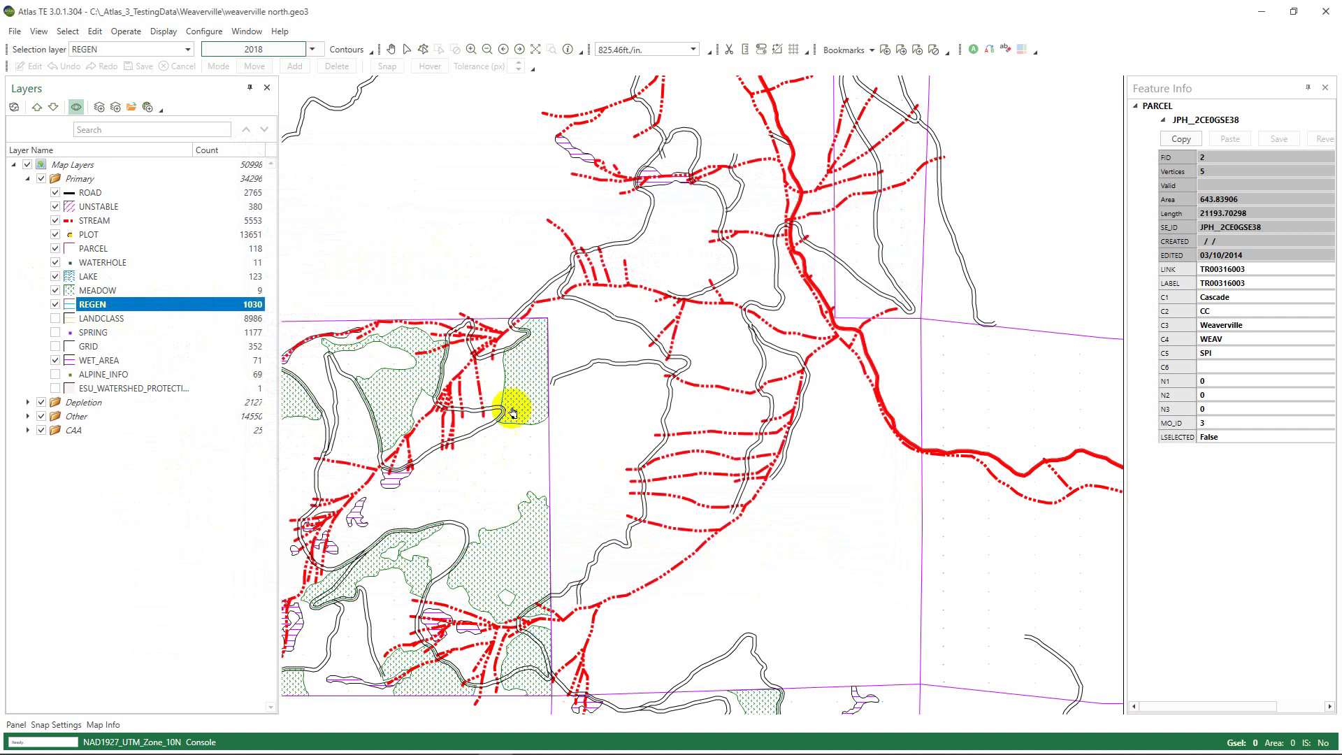
{"action": "left_click_drag", "start_coordinate": [399, 392], "coordinate": [539, 413]}
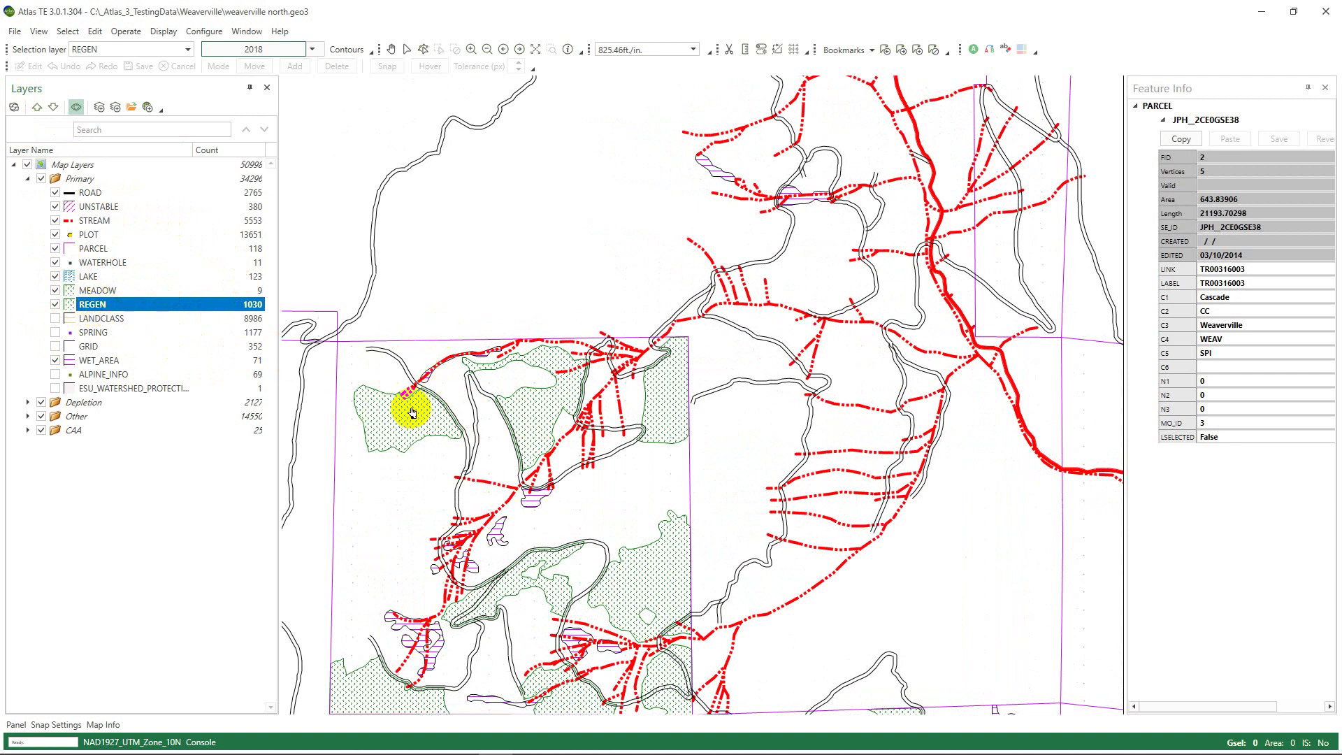
- Open the REGEN layer's extended layer setup to review its symbology and detailed properties, and close it without changes
{"action": "right_click", "coordinate": [104, 305]}
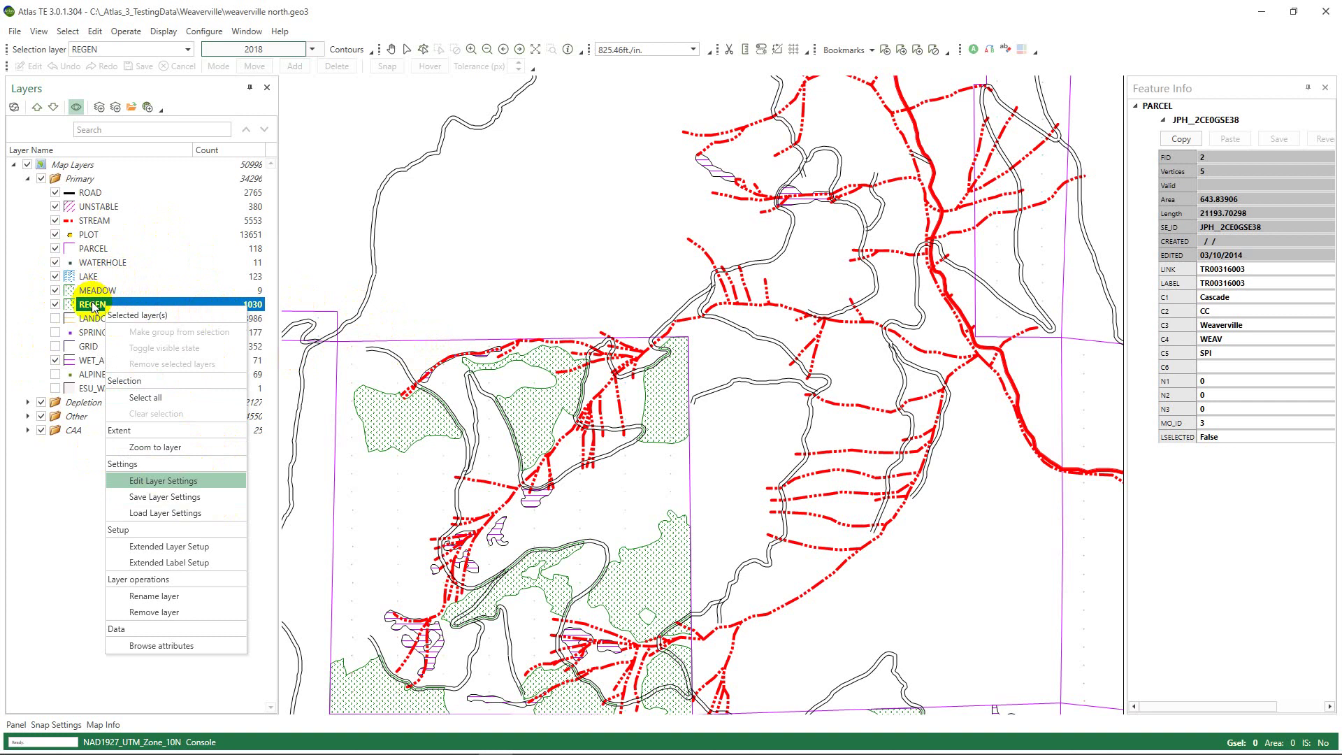
{"action": "left_click", "coordinate": [178, 563]}
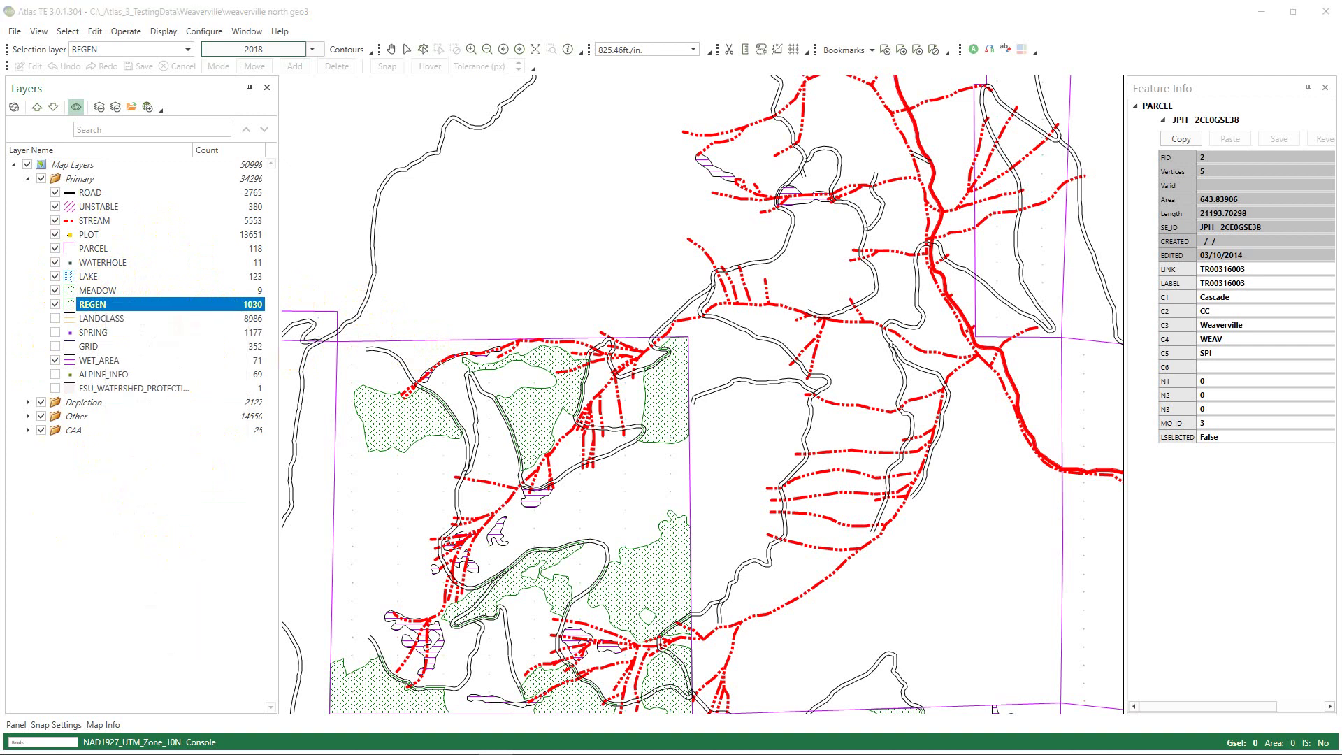
{"action": "left_click_drag", "start_coordinate": [443, 308], "coordinate": [774, 169]}
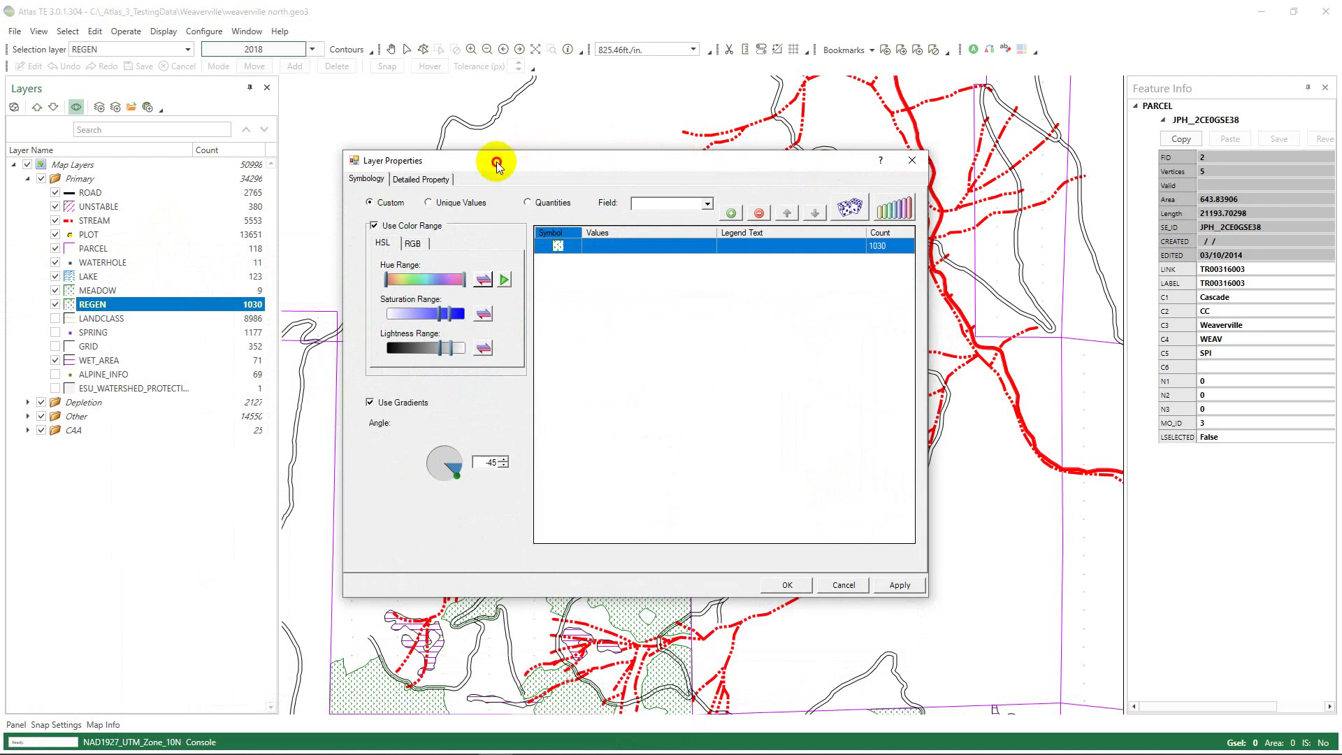
{"action": "left_click_drag", "start_coordinate": [496, 161], "coordinate": [484, 166]}
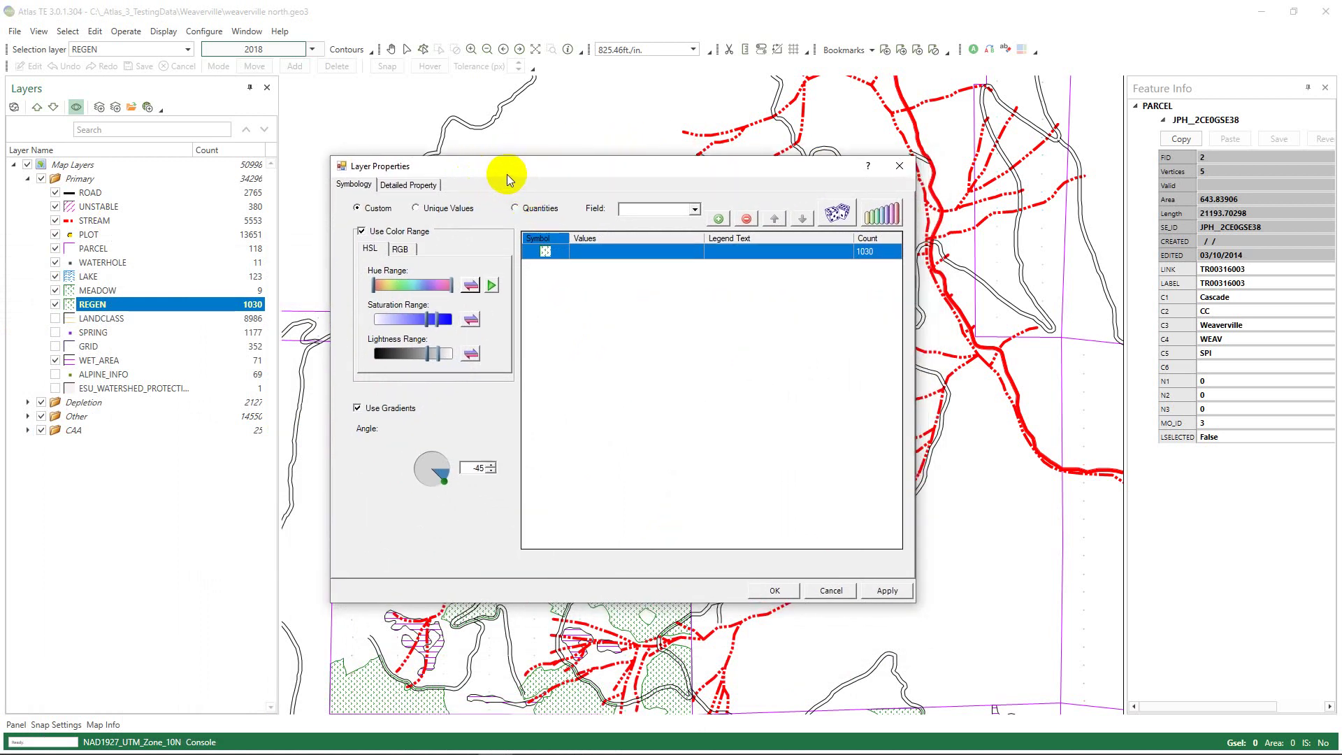
{"action": "left_click_drag", "start_coordinate": [509, 163], "coordinate": [607, 197]}
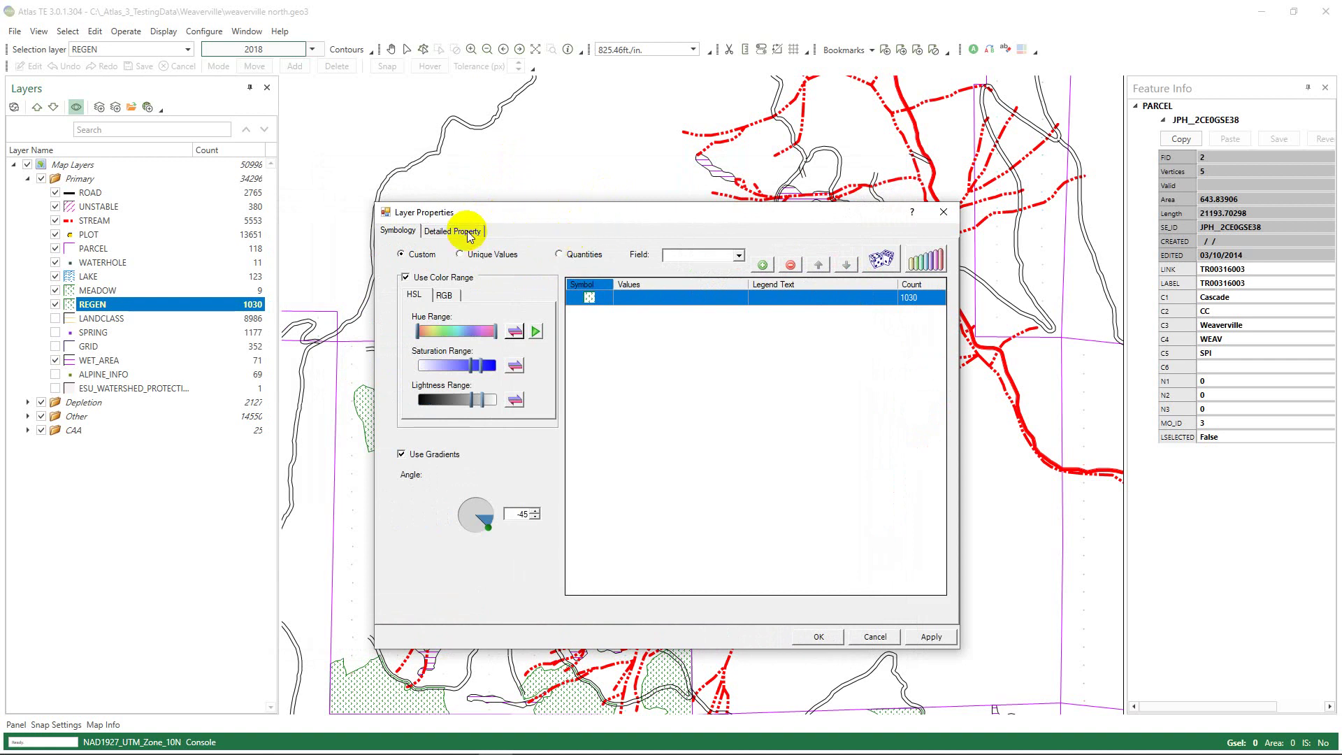
{"action": "left_click", "coordinate": [458, 230]}
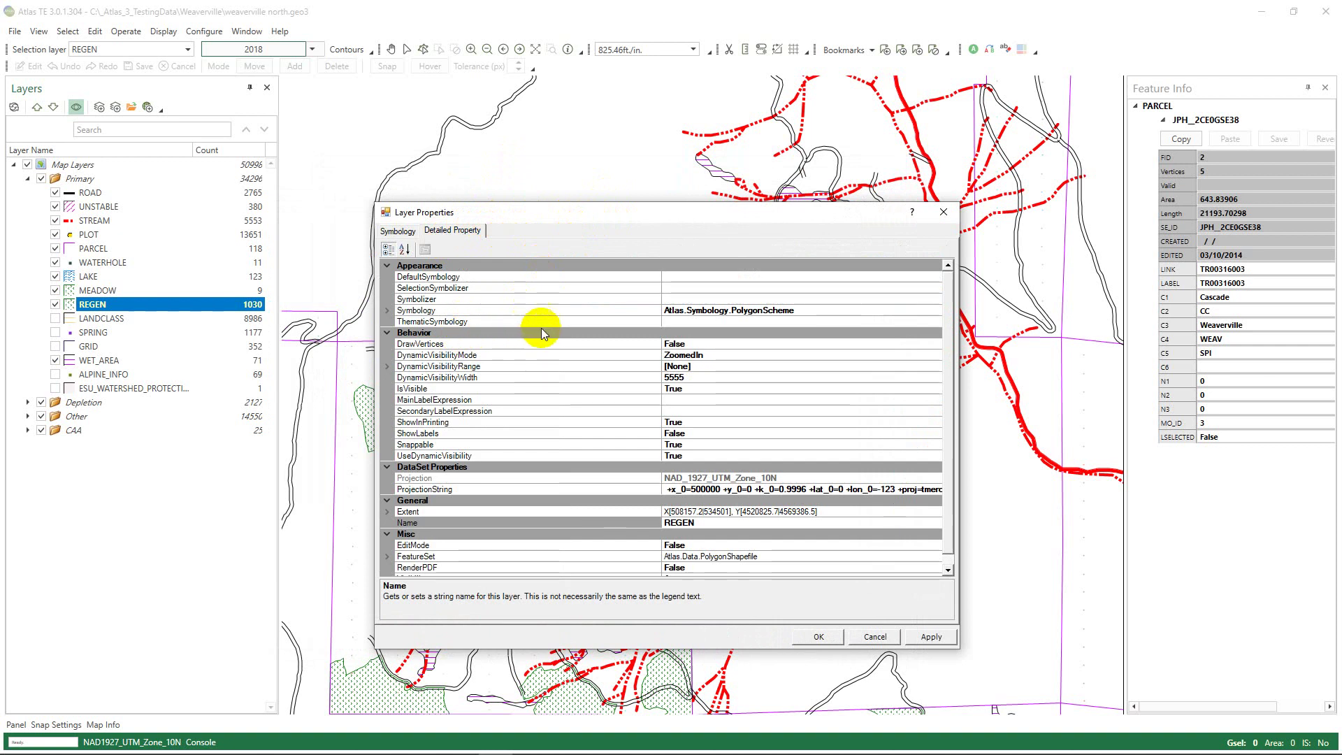
{"action": "scroll", "coordinate": [589, 334], "scroll_direction": "down", "scroll_amount": 1}
{"action": "scroll", "coordinate": [482, 347], "scroll_direction": "up", "scroll_amount": 1}
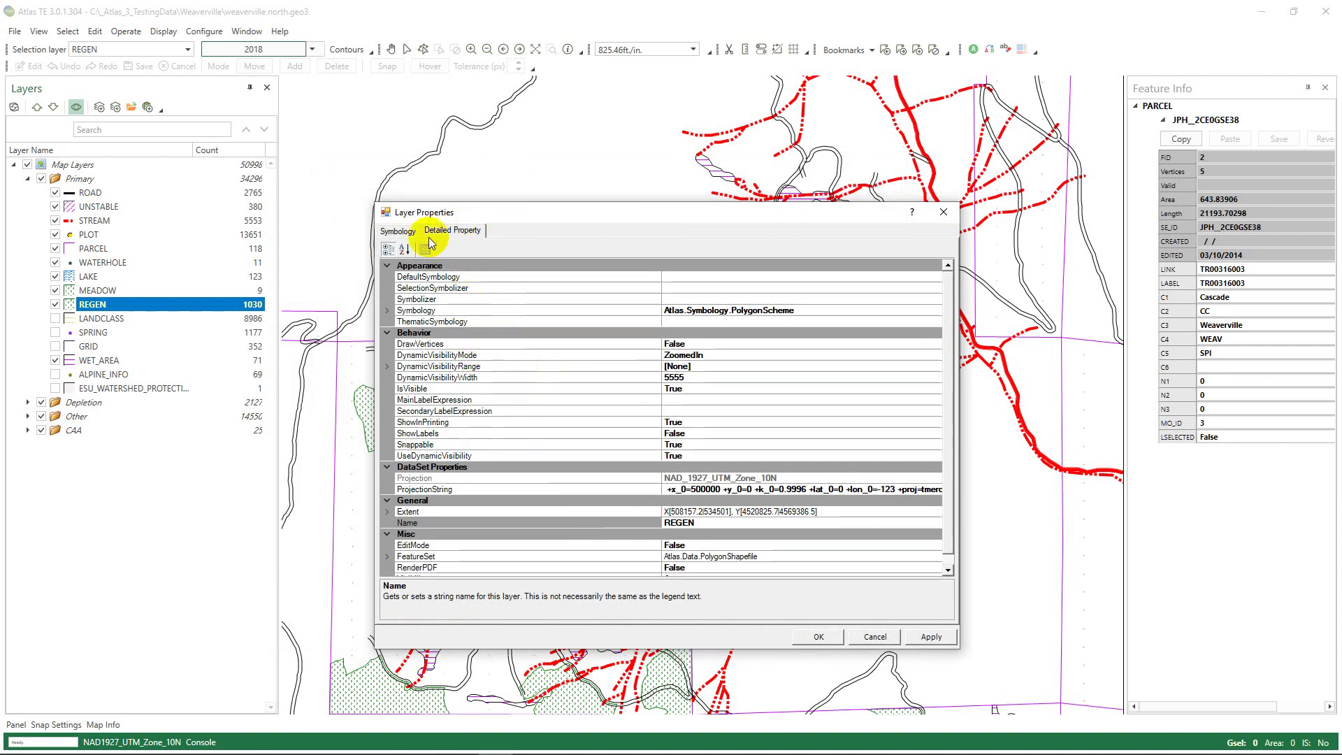
{"action": "left_click", "coordinate": [400, 231]}
{"action": "left_click_drag", "start_coordinate": [596, 219], "coordinate": [544, 215]}
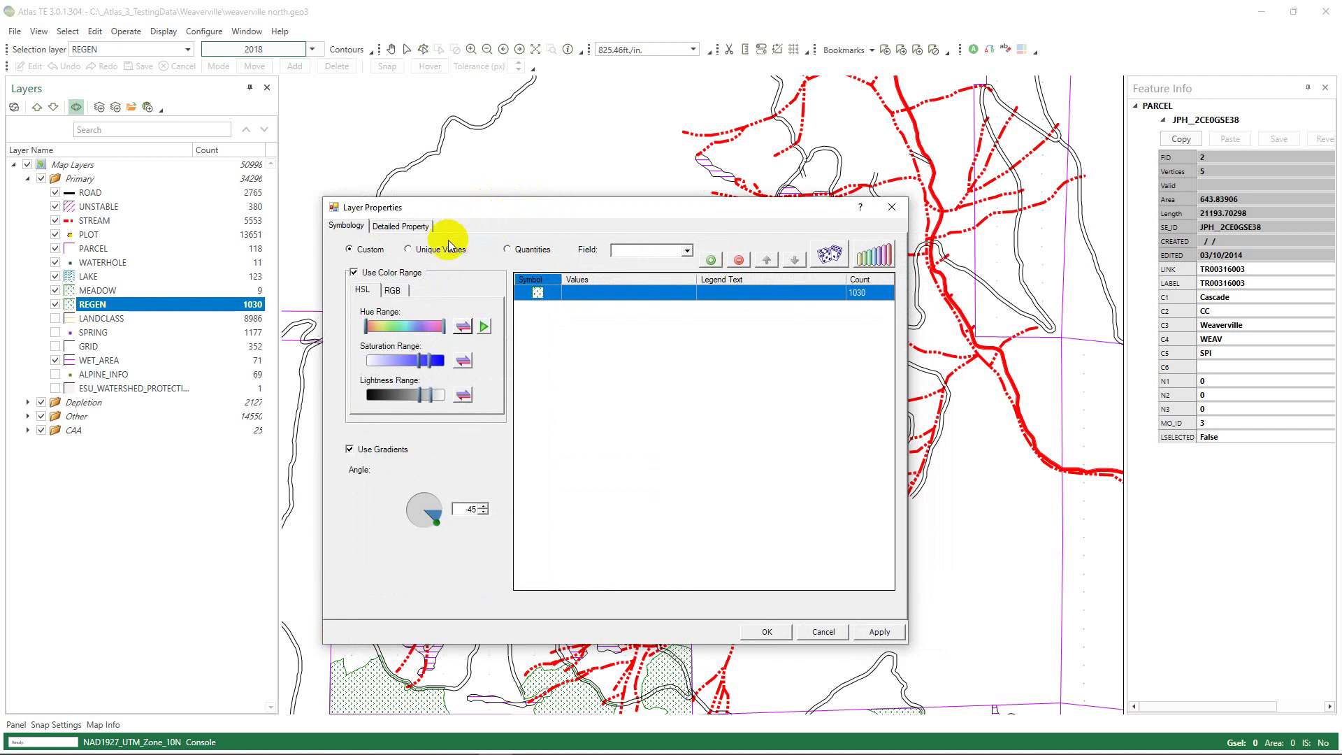
{"action": "left_click", "coordinate": [400, 230]}
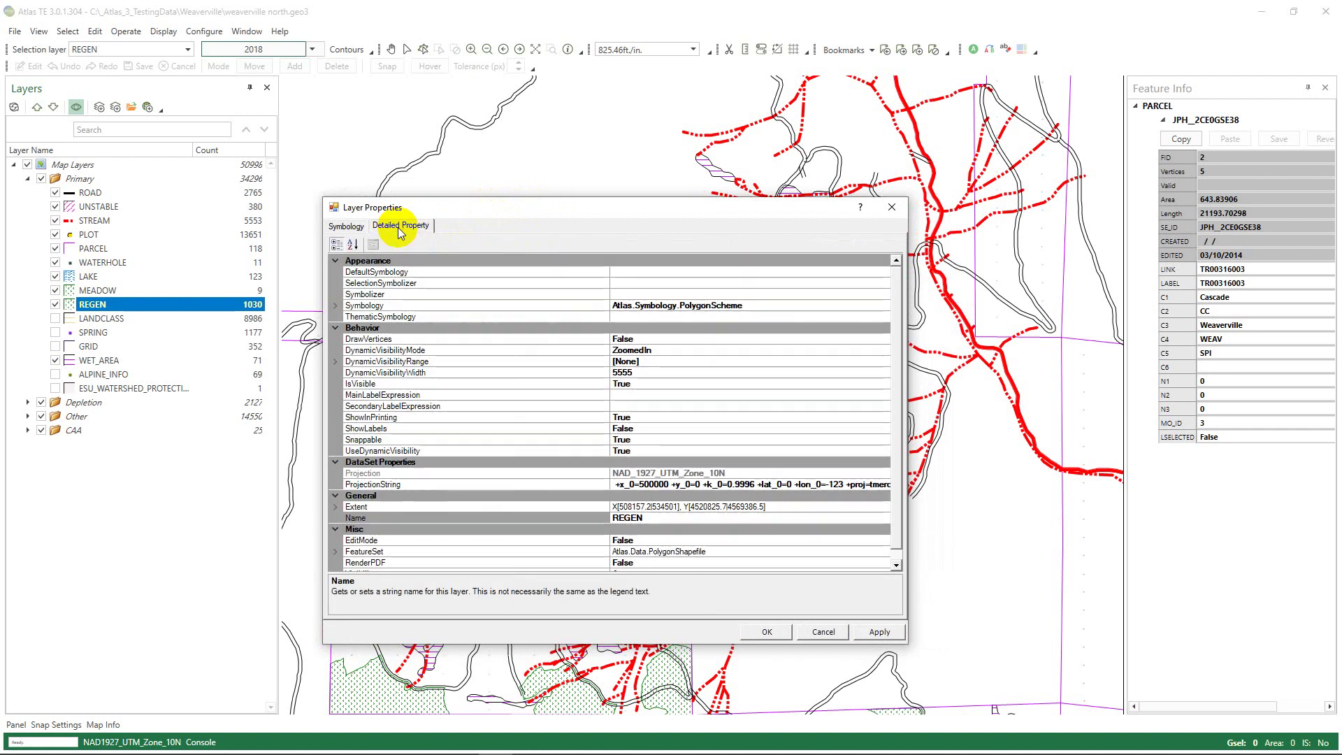
{"action": "left_click", "coordinate": [346, 224]}
{"action": "left_click", "coordinate": [891, 207]}
- Rename the REGEN layer to REGEN_TEMP
{"action": "right_click", "coordinate": [139, 300]}
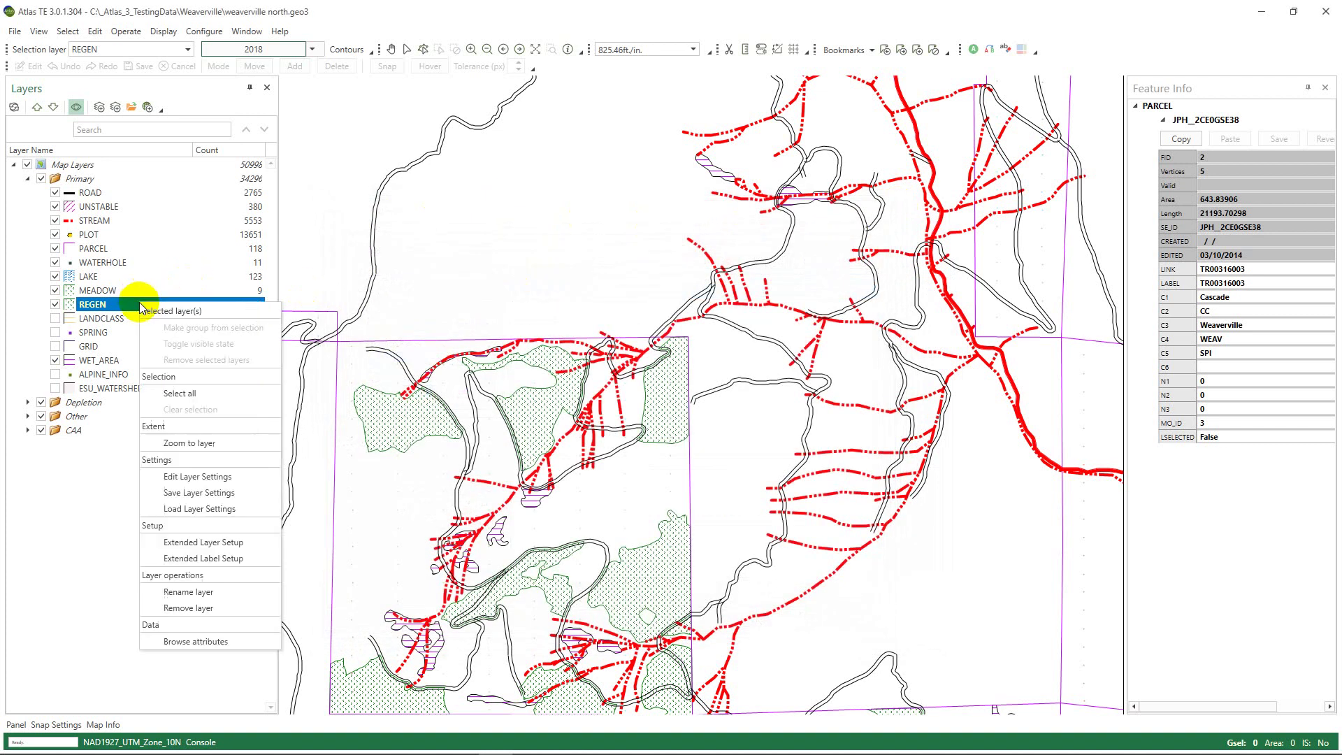
{"action": "left_click", "coordinate": [229, 590]}
{"action": "left_click", "coordinate": [638, 376]}
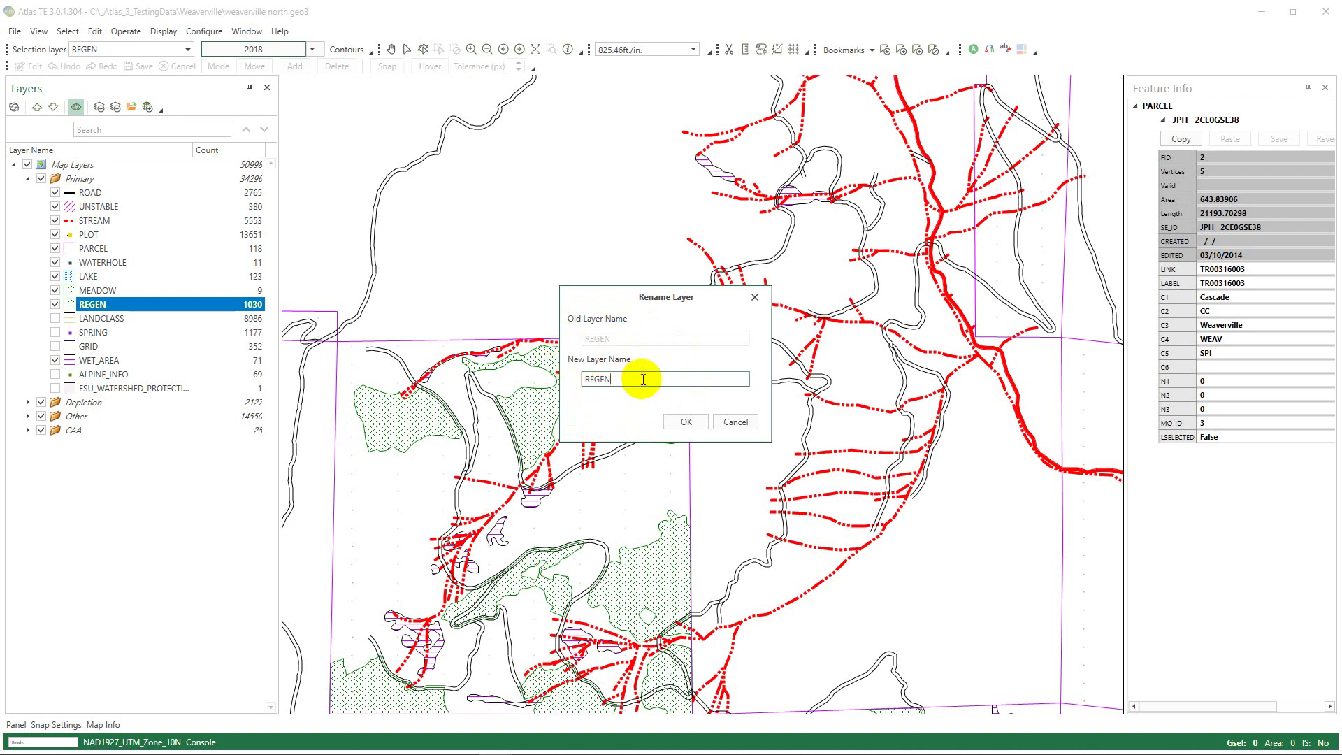
{"action": "type", "text": "temp"}
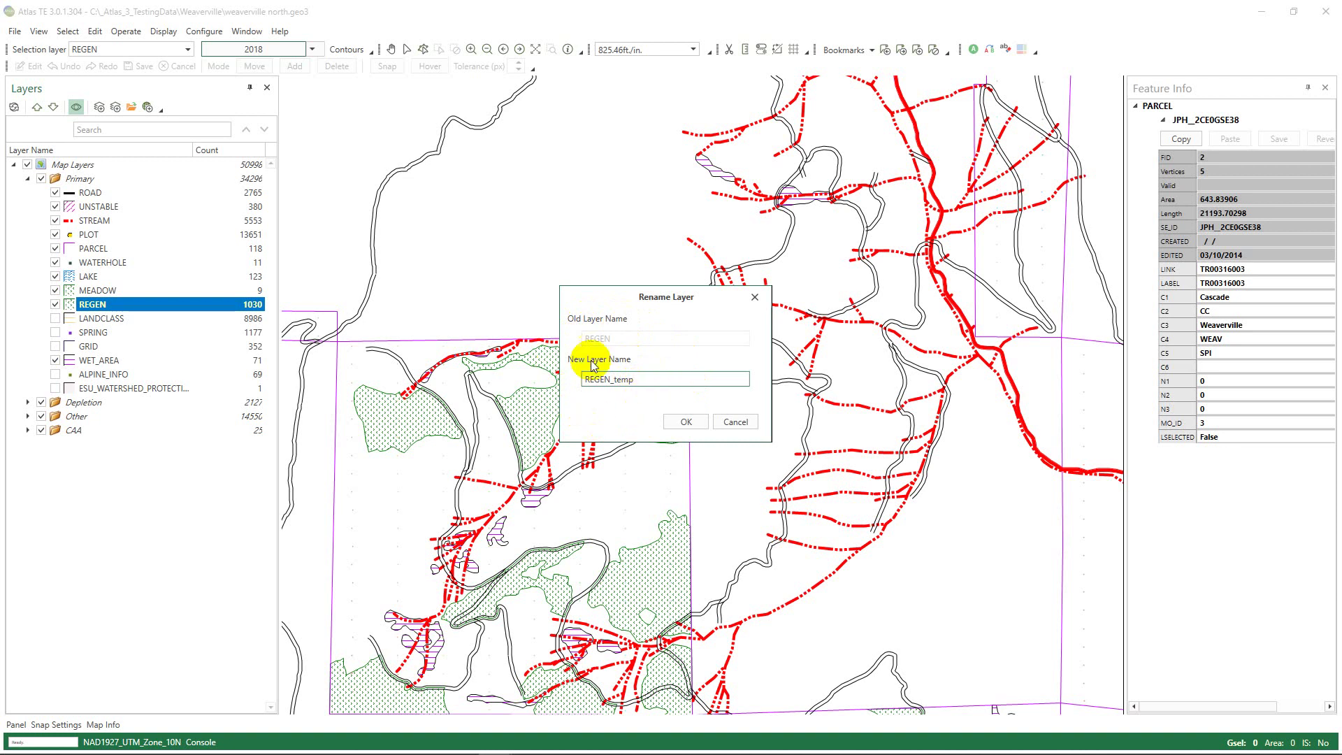
{"action": "left_click", "coordinate": [687, 423]}
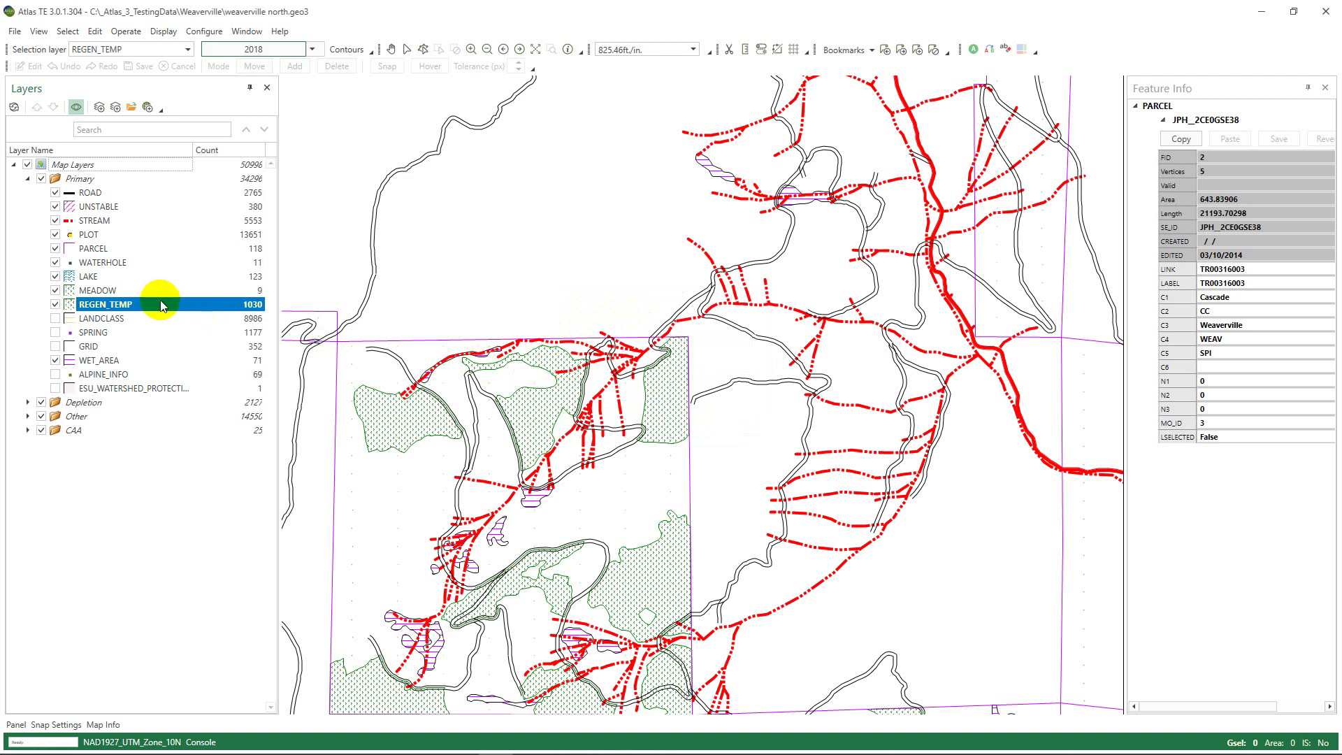
- Open the layer removal options for REGEN_TEMP to review the shape file deletion setting, and cancel without removing the layer
{"action": "right_click", "coordinate": [135, 305]}
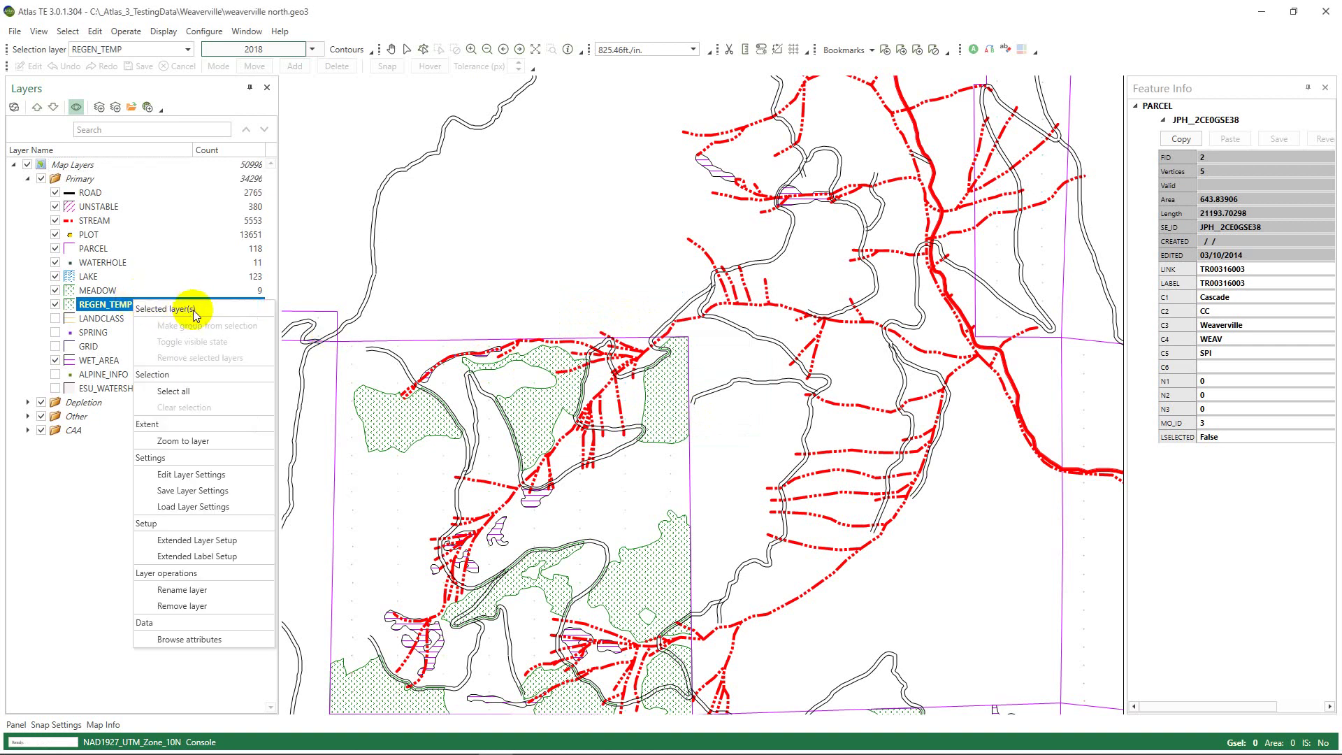
{"action": "left_click", "coordinate": [194, 606]}
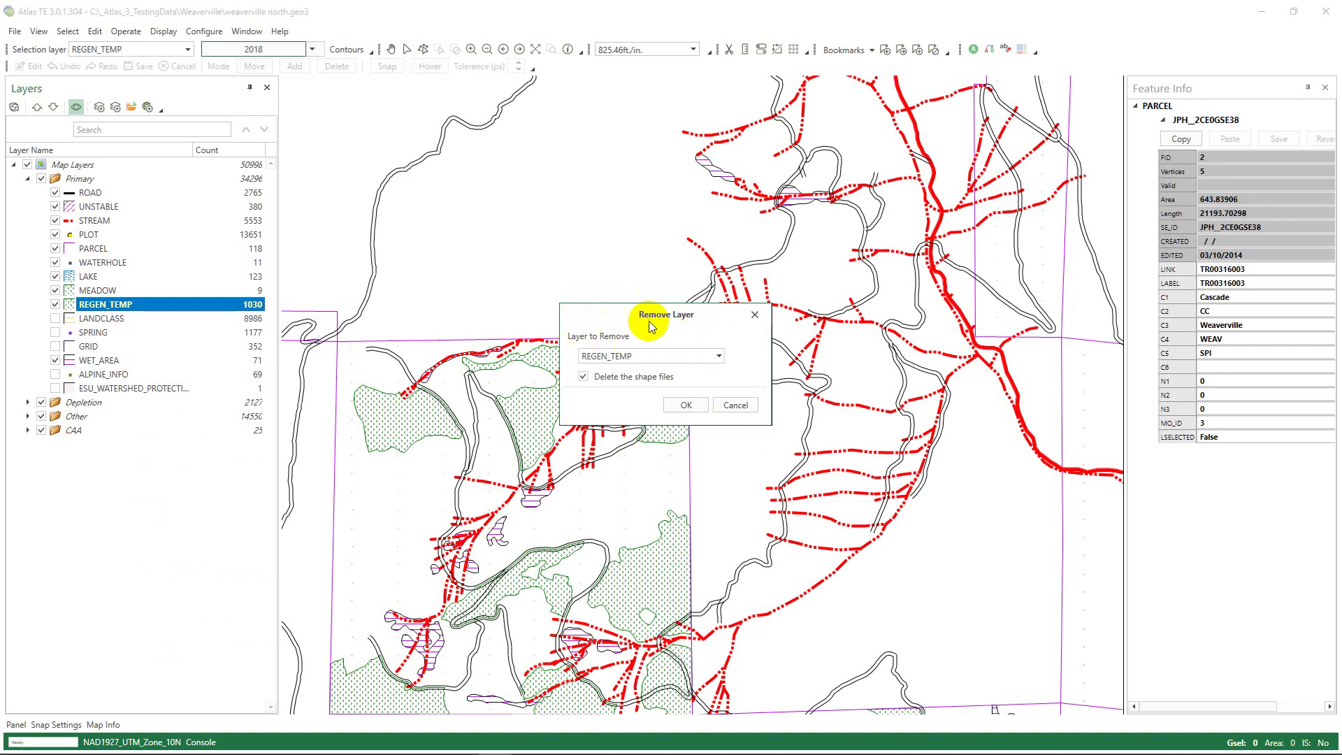
{"action": "left_click_drag", "start_coordinate": [604, 320], "coordinate": [492, 235]}
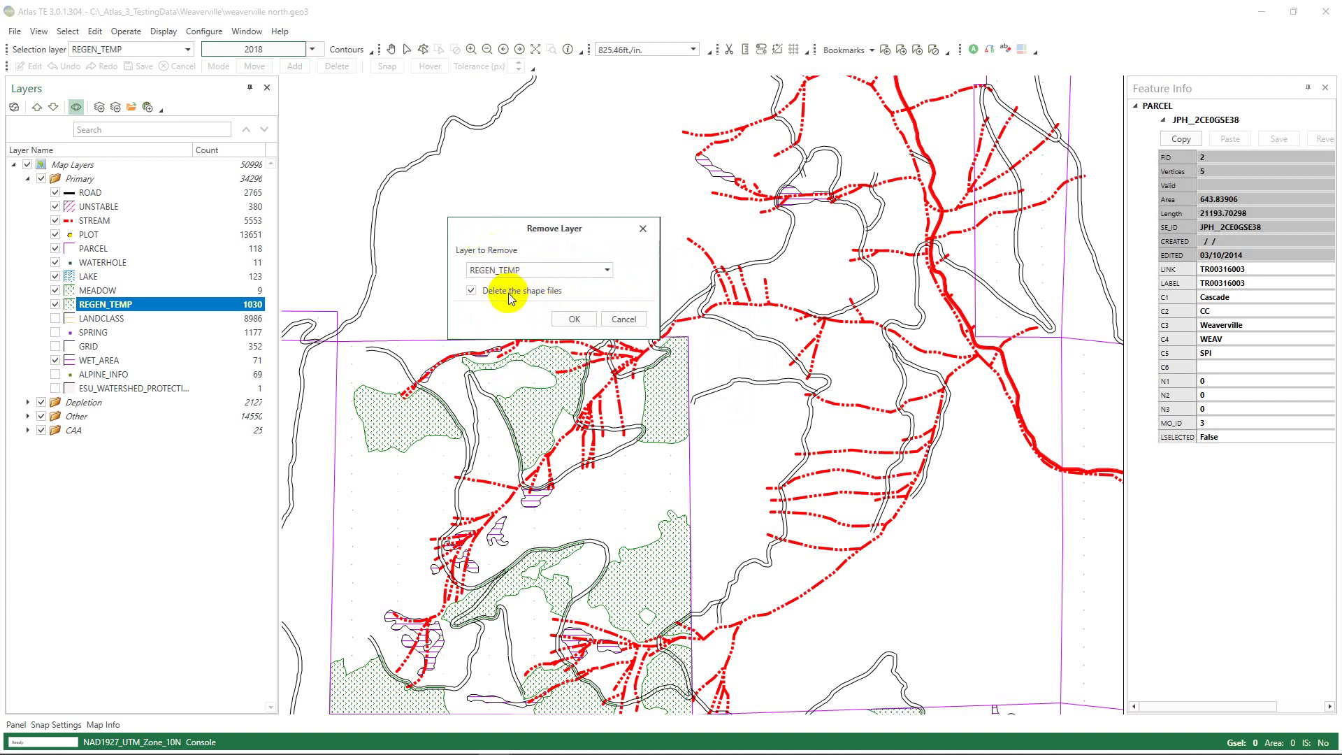
{"action": "left_click", "coordinate": [615, 320]}
- Browse the attribute table of the REGEN_TEMP layer and close it
{"action": "right_click", "coordinate": [140, 306]}
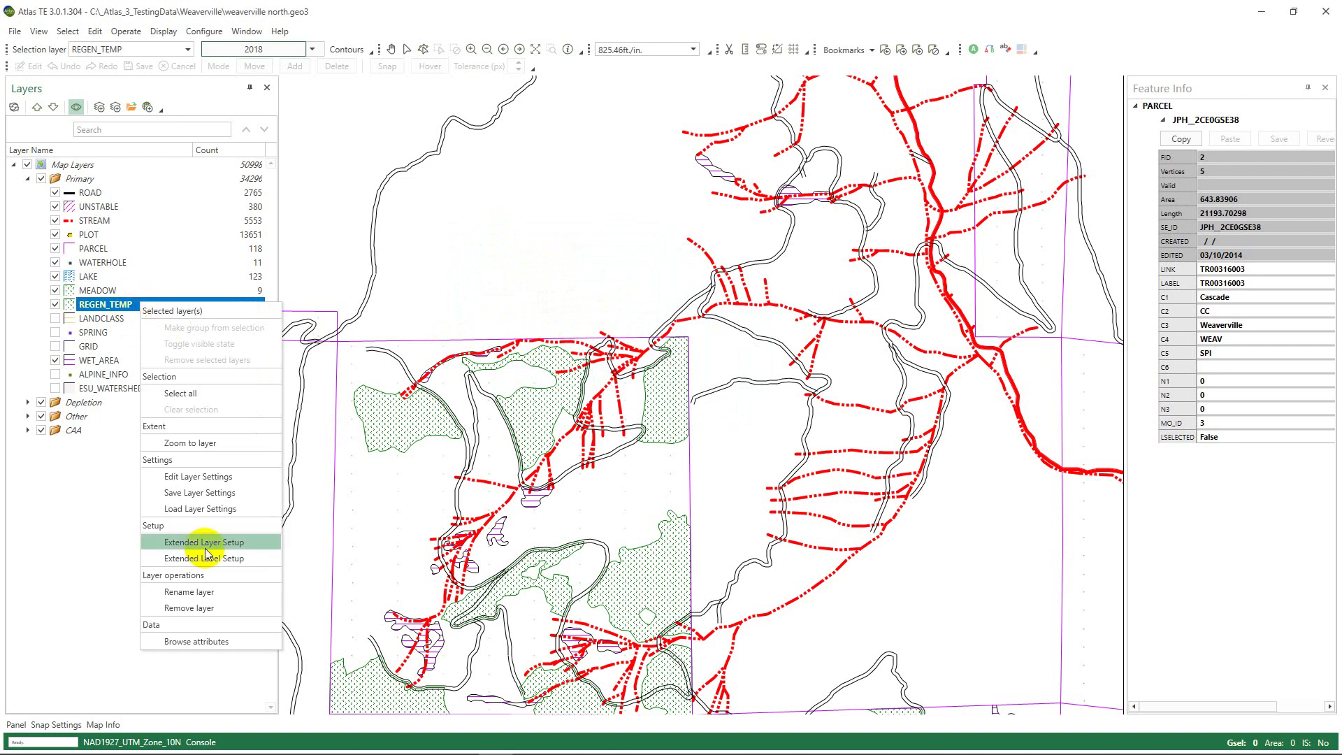
{"action": "left_click", "coordinate": [221, 647]}
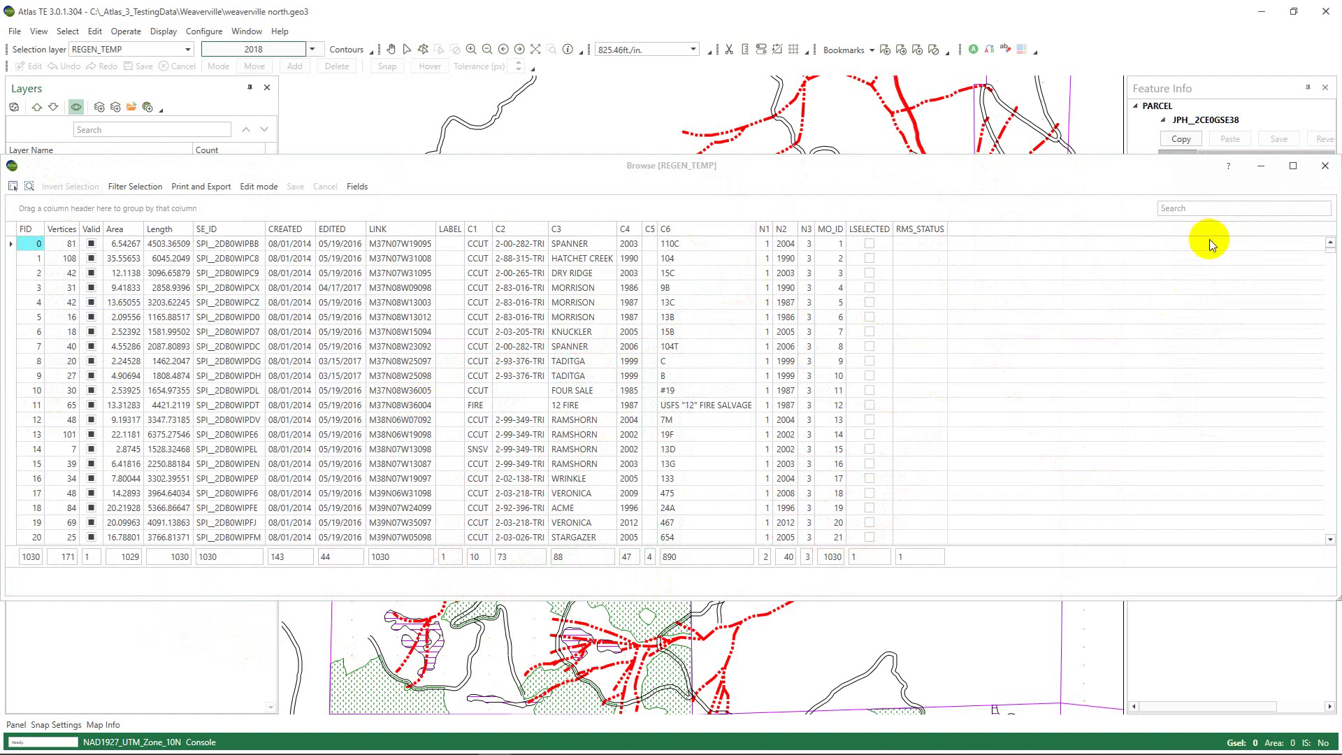
{"action": "left_click", "coordinate": [1325, 165]}
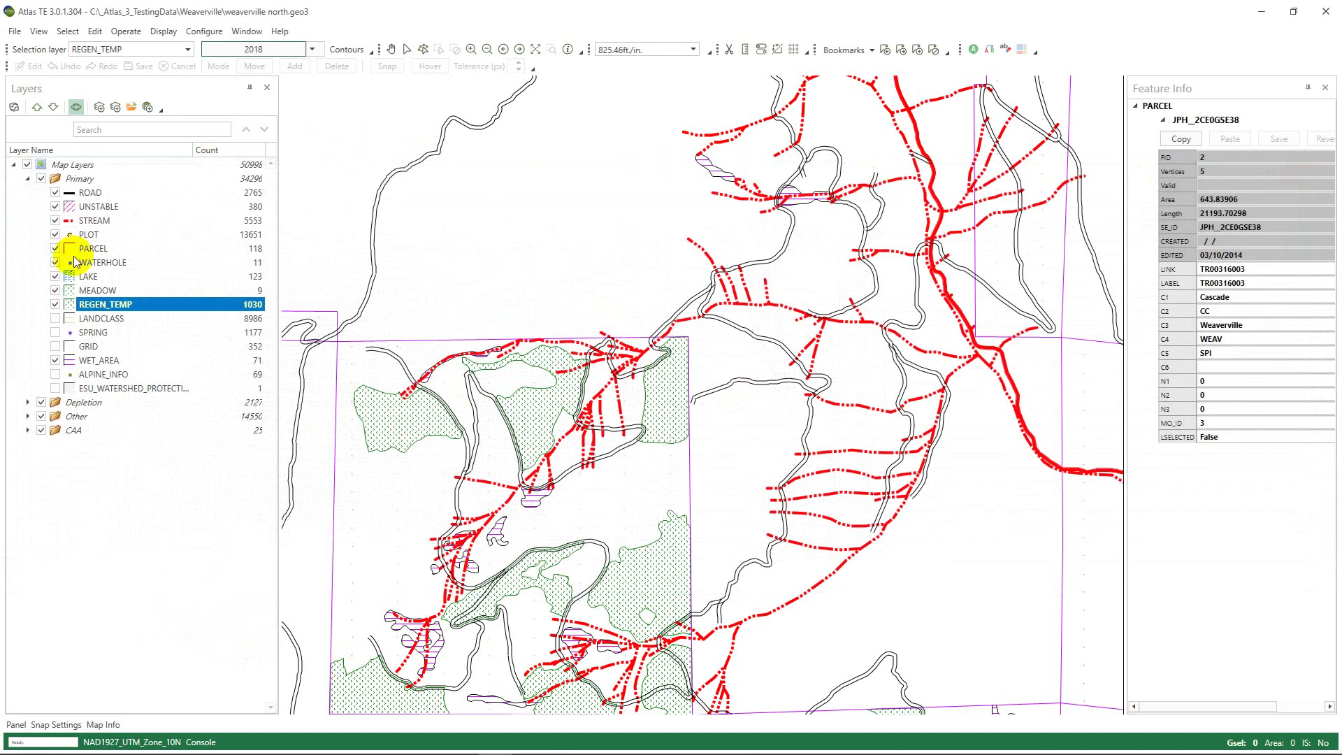